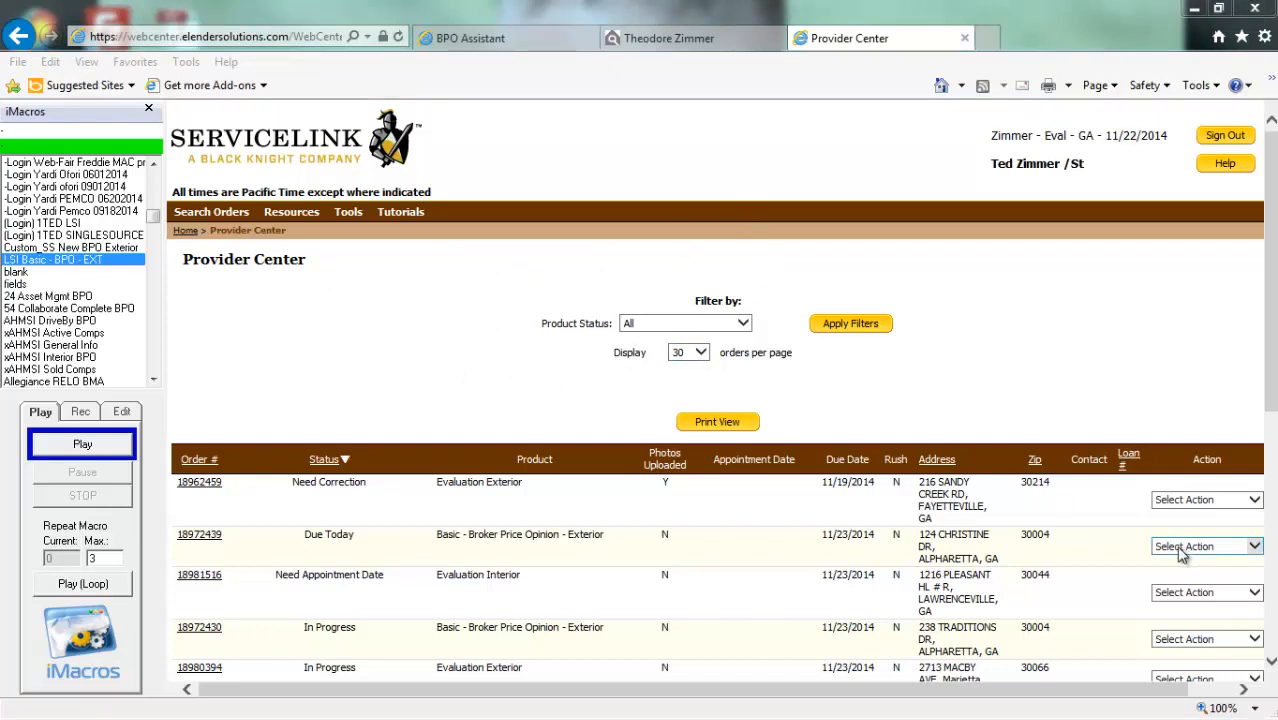
Step: Choose Complete Order for the Basic - Broker Price Opinion - Exterior order that is Due Today and confirm the preparer information
click(1182, 548)
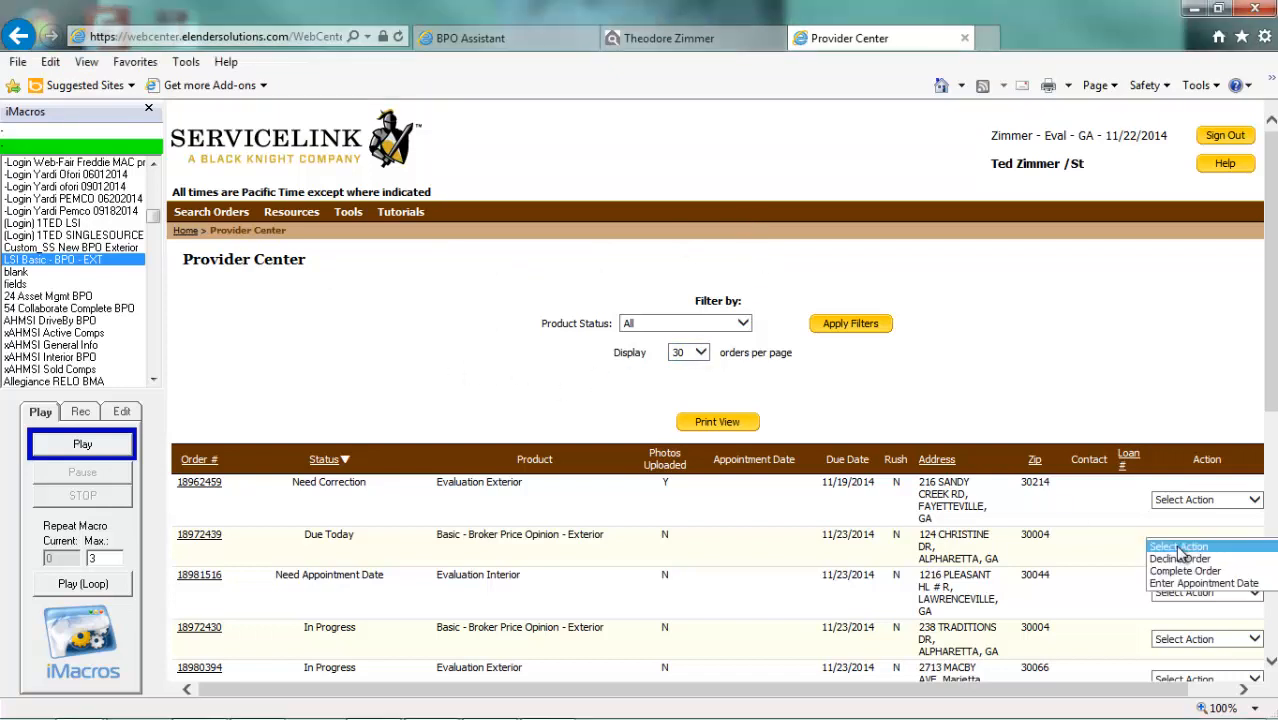
click(1184, 568)
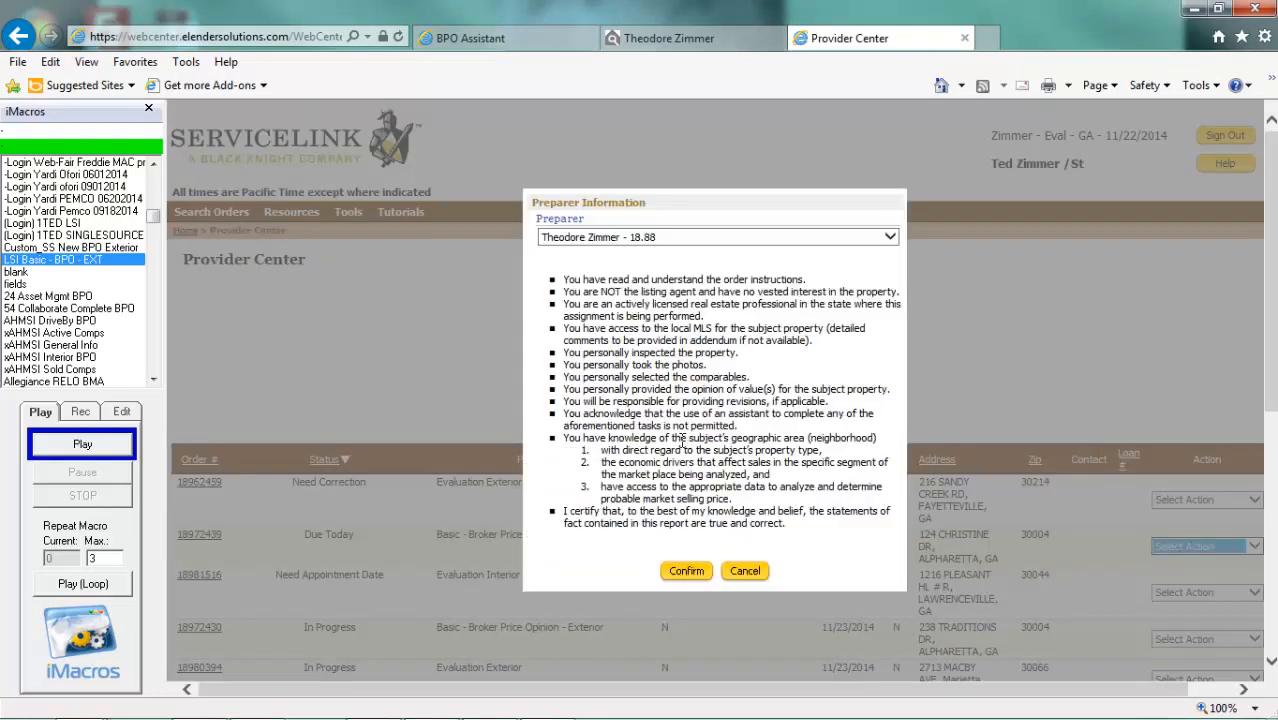
click(686, 572)
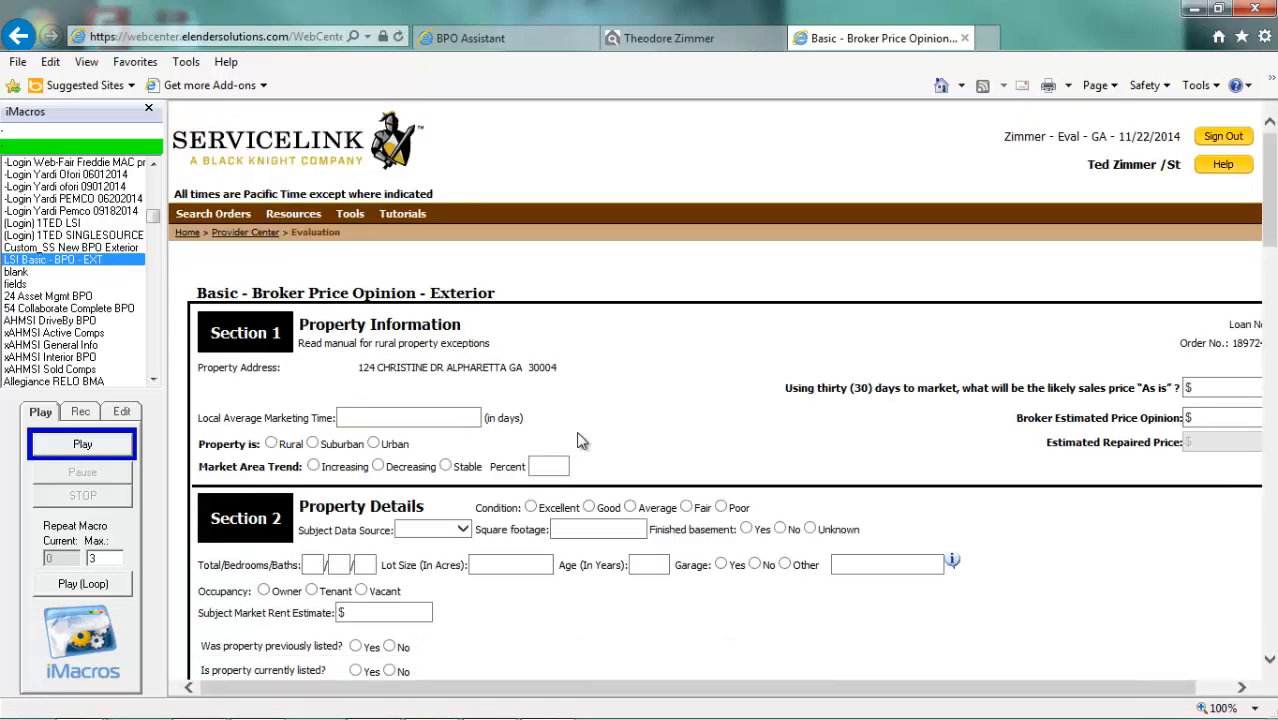
Step: Fill the ServiceLink BPO form by running the LSI Basic - BPO - EXT macro and review the property details and comparable listings
scroll(648, 418, down, 15)
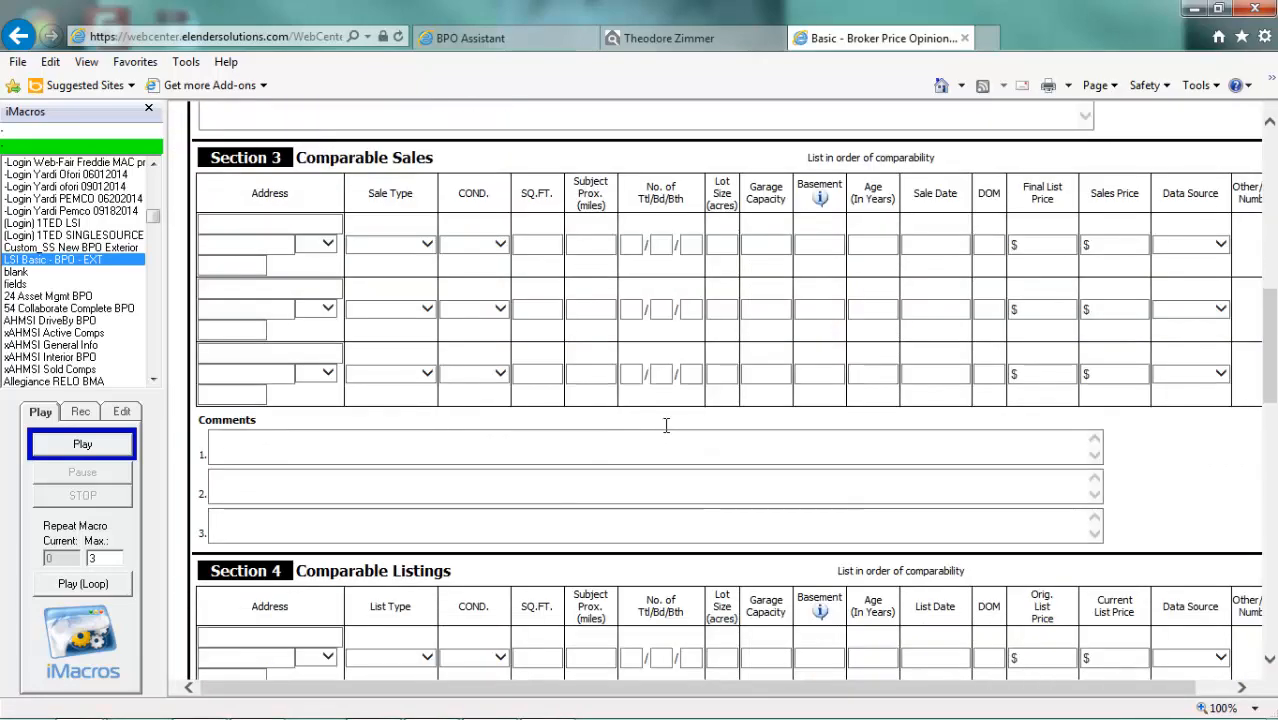
scroll(648, 480, up, 15)
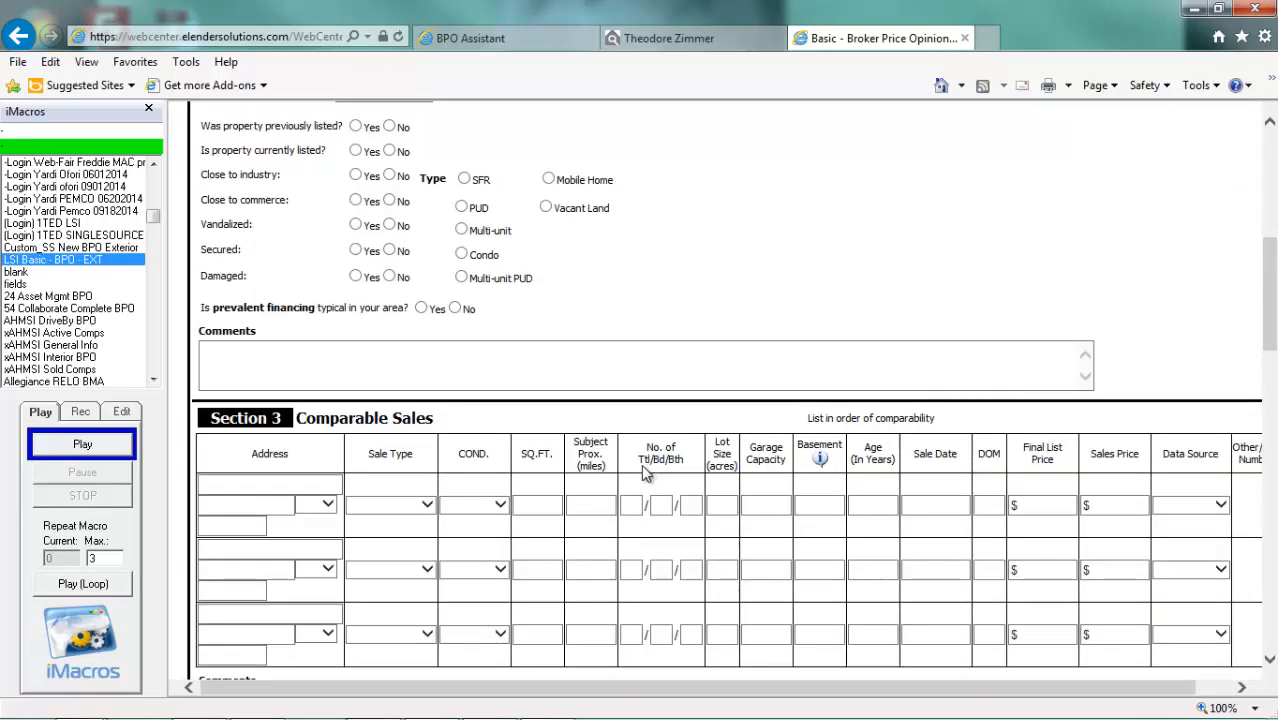
scroll(643, 467, up, 1)
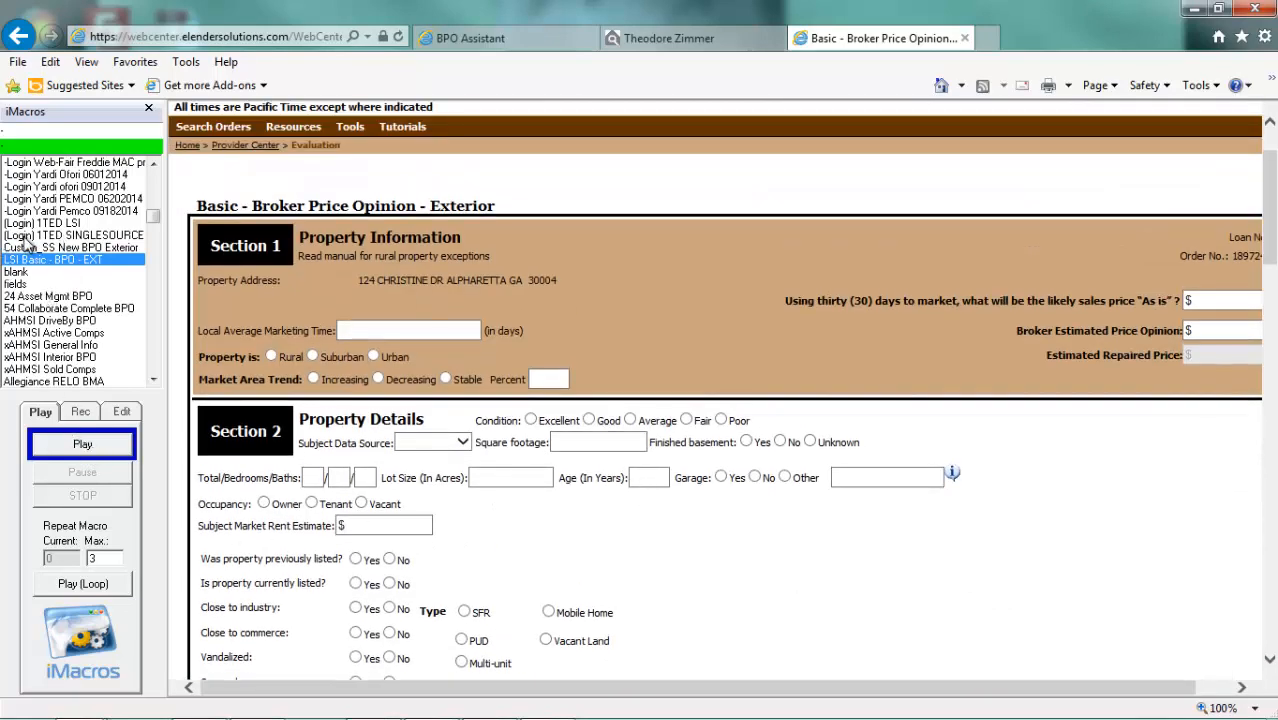
click(82, 444)
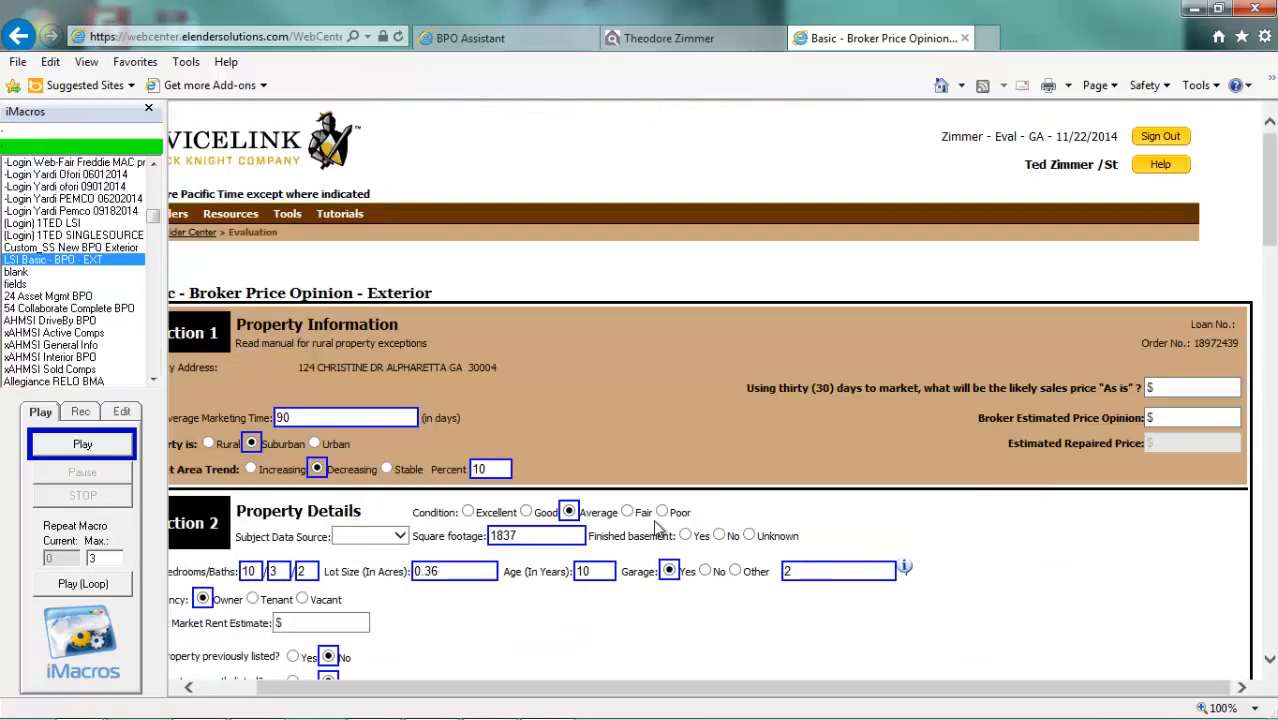
scroll(522, 628, down, 10)
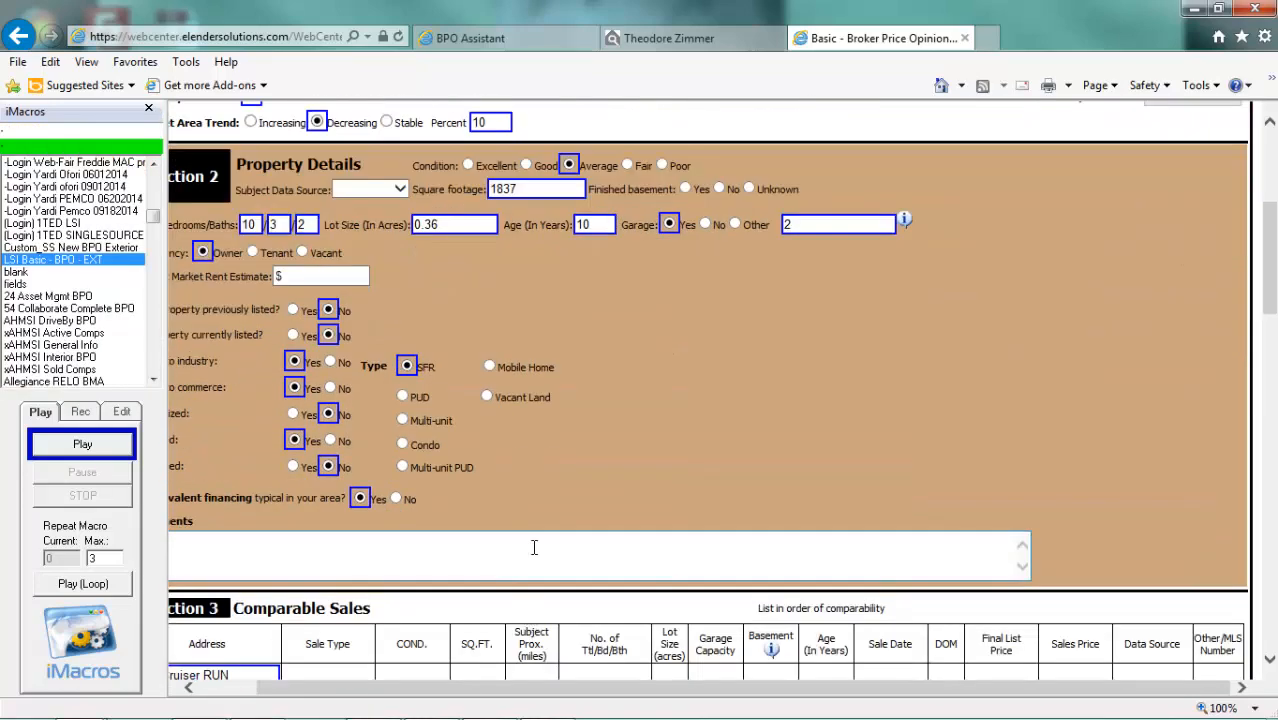
scroll(520, 447, down, 6)
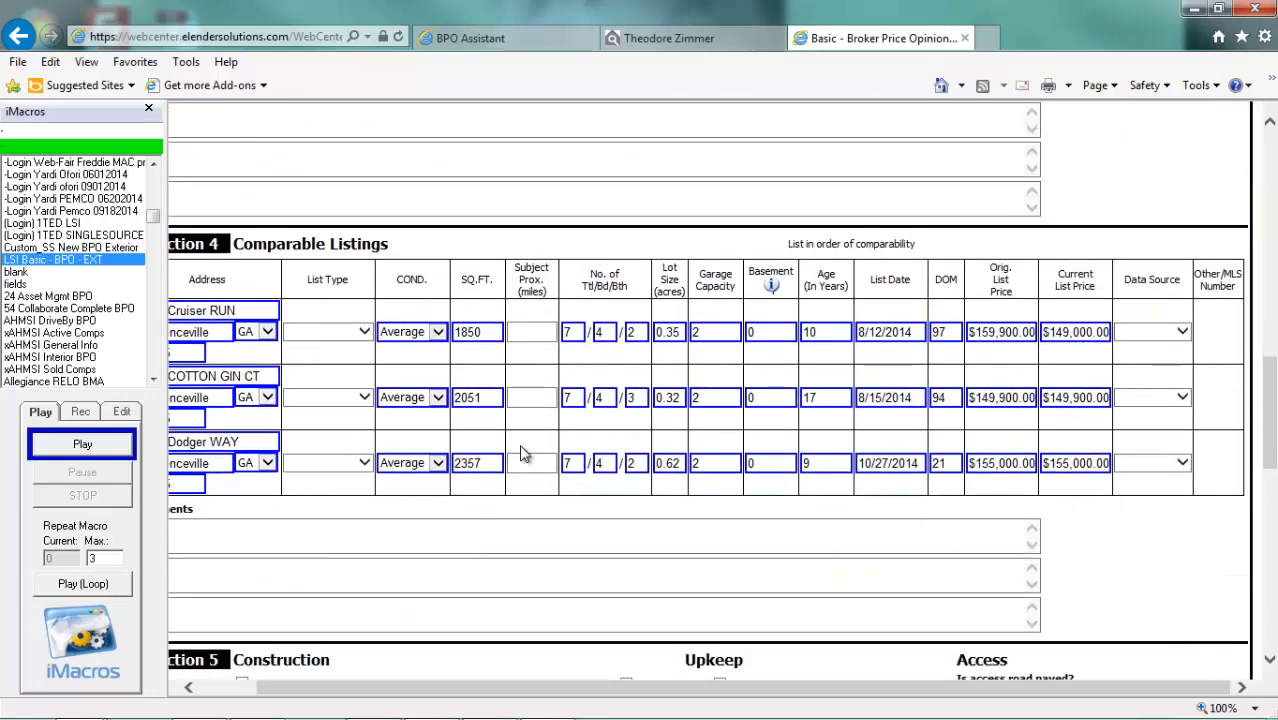
scroll(521, 447, up, 15)
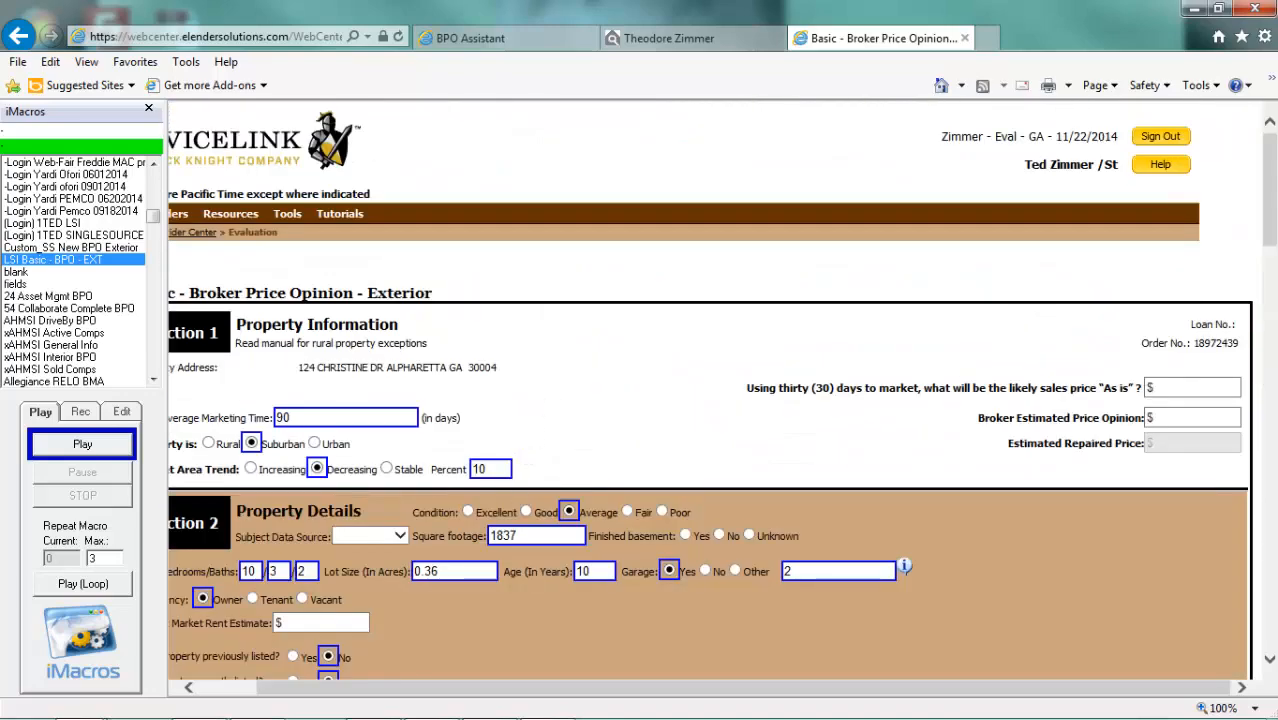
Step: Switch to the iMacros Browser, run the ResNet Form-FMU macro on the RES.NET BPO form, review the closed sales and minimize the window
mouse_move(245, 717)
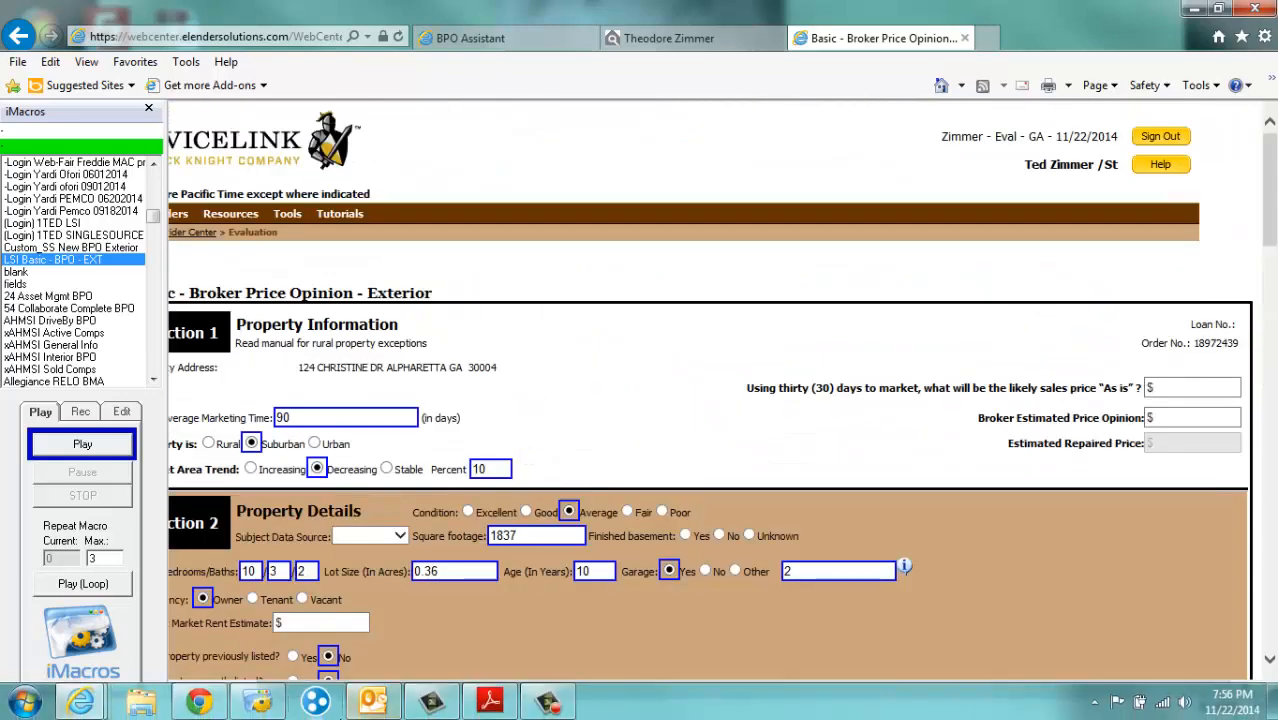
click(259, 705)
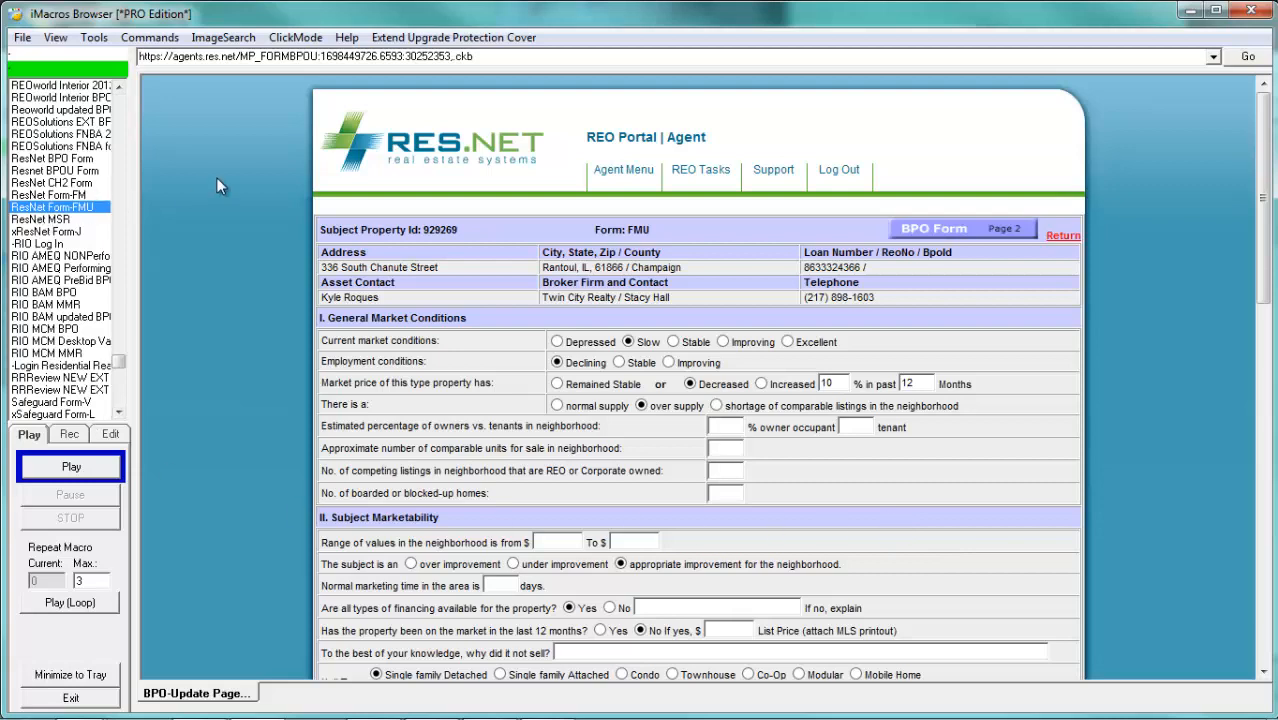
click(78, 468)
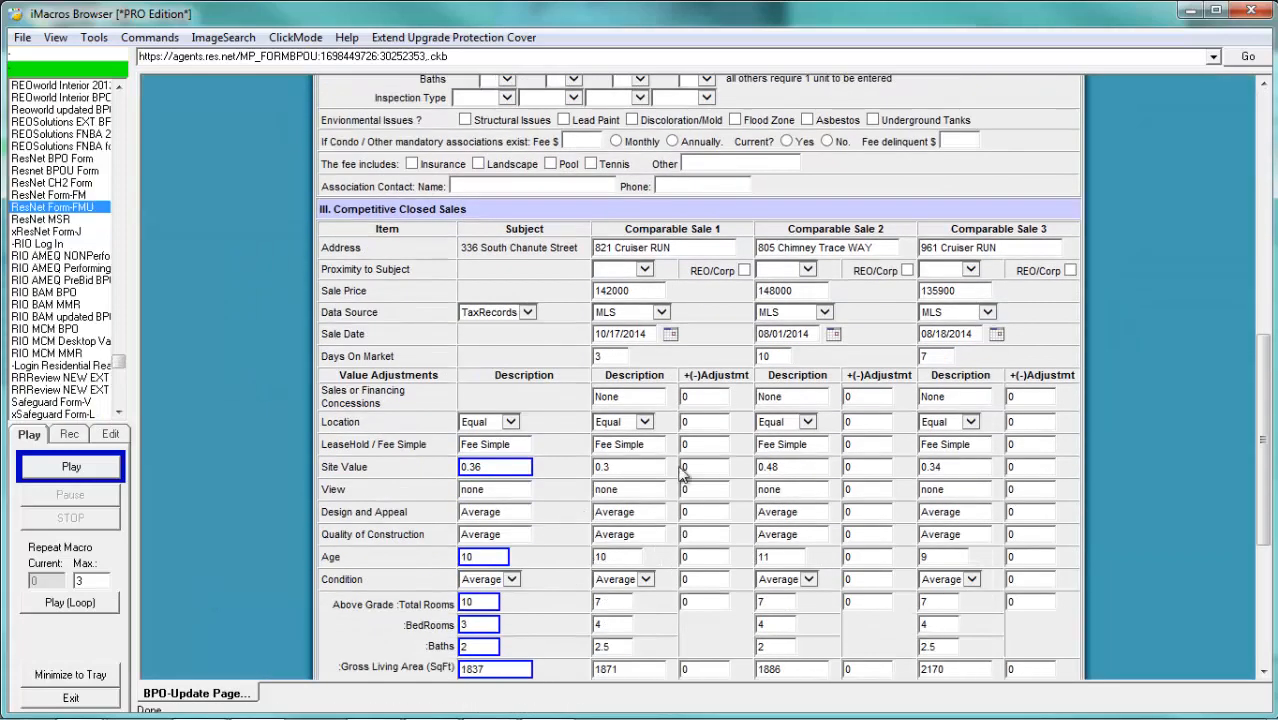
scroll(564, 477, down, 3)
scroll(564, 477, up, 5)
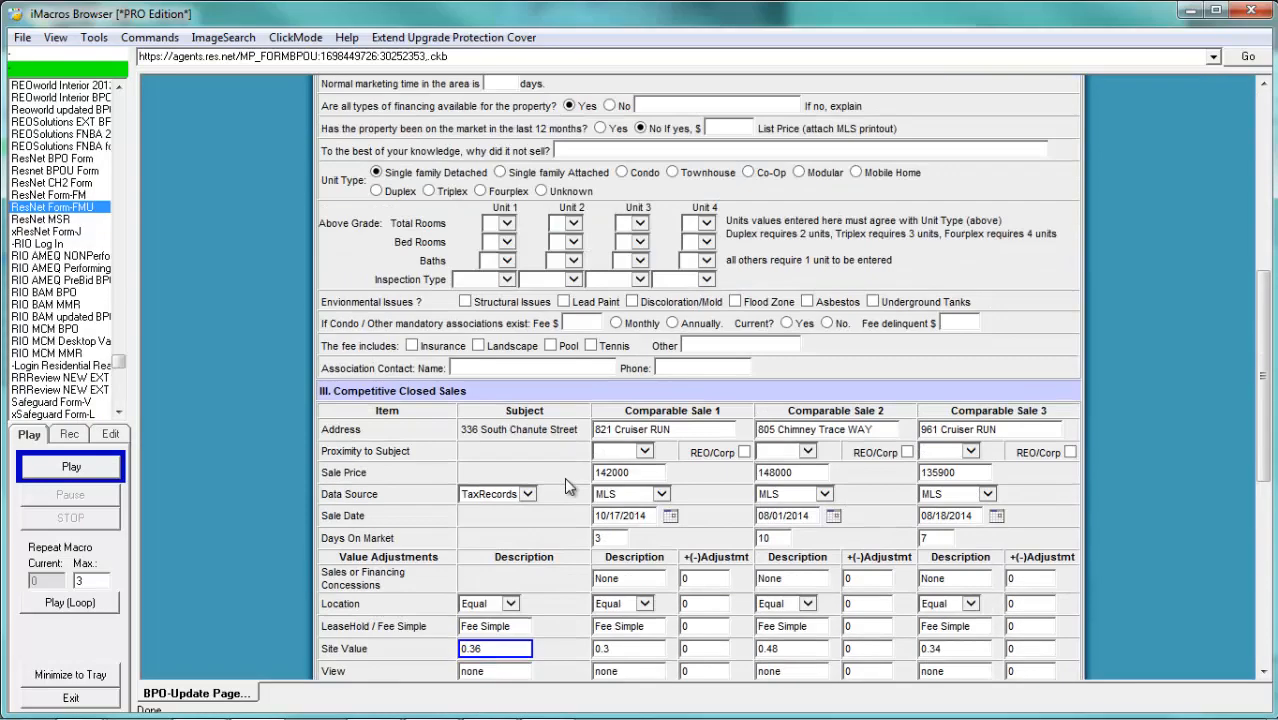
scroll(564, 477, up, 1)
scroll(563, 577, down, 3)
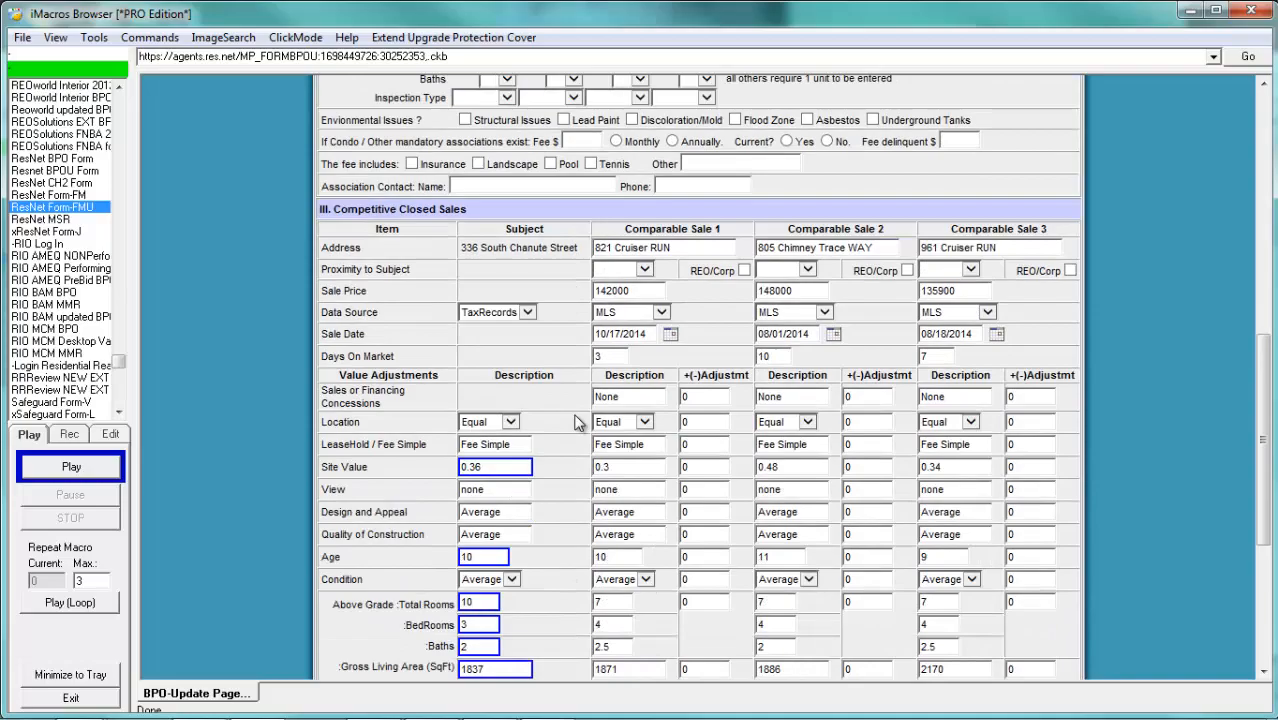
click(1190, 11)
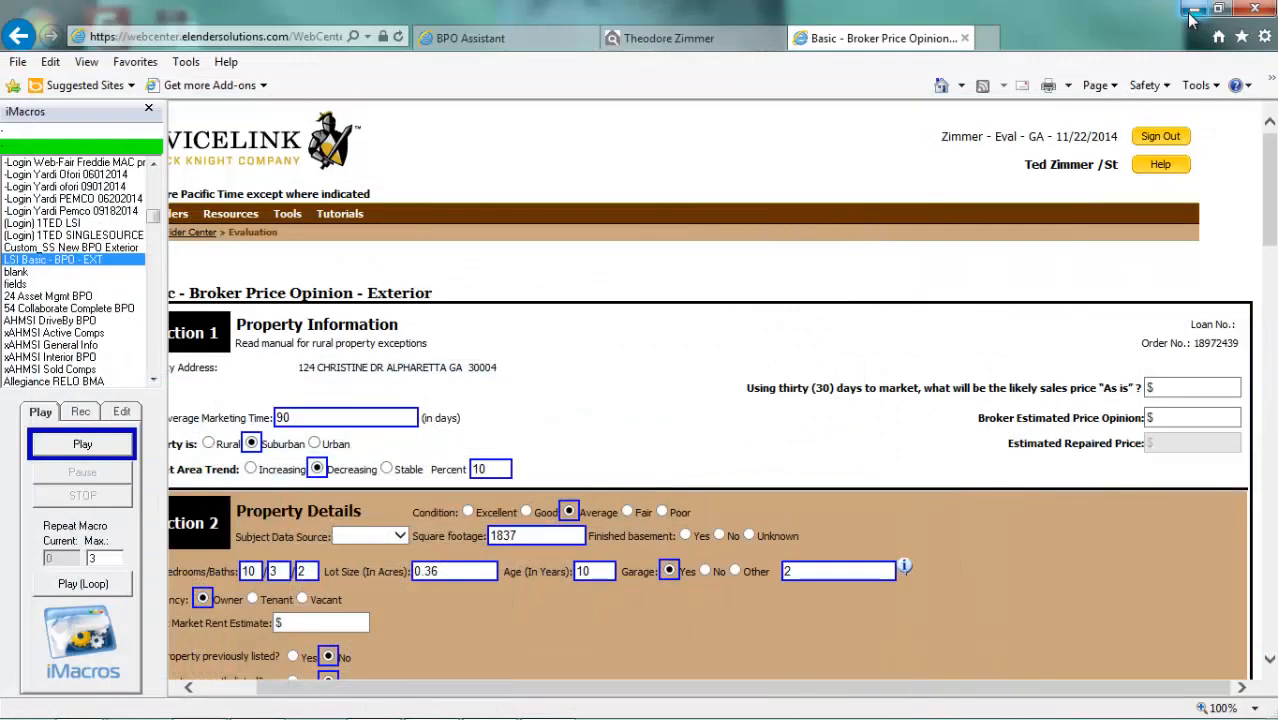
Step: In SingleSource, open the report form of the BPO Interior order marked Confirmed Awaiting Report and look through its blank sections
click(663, 45)
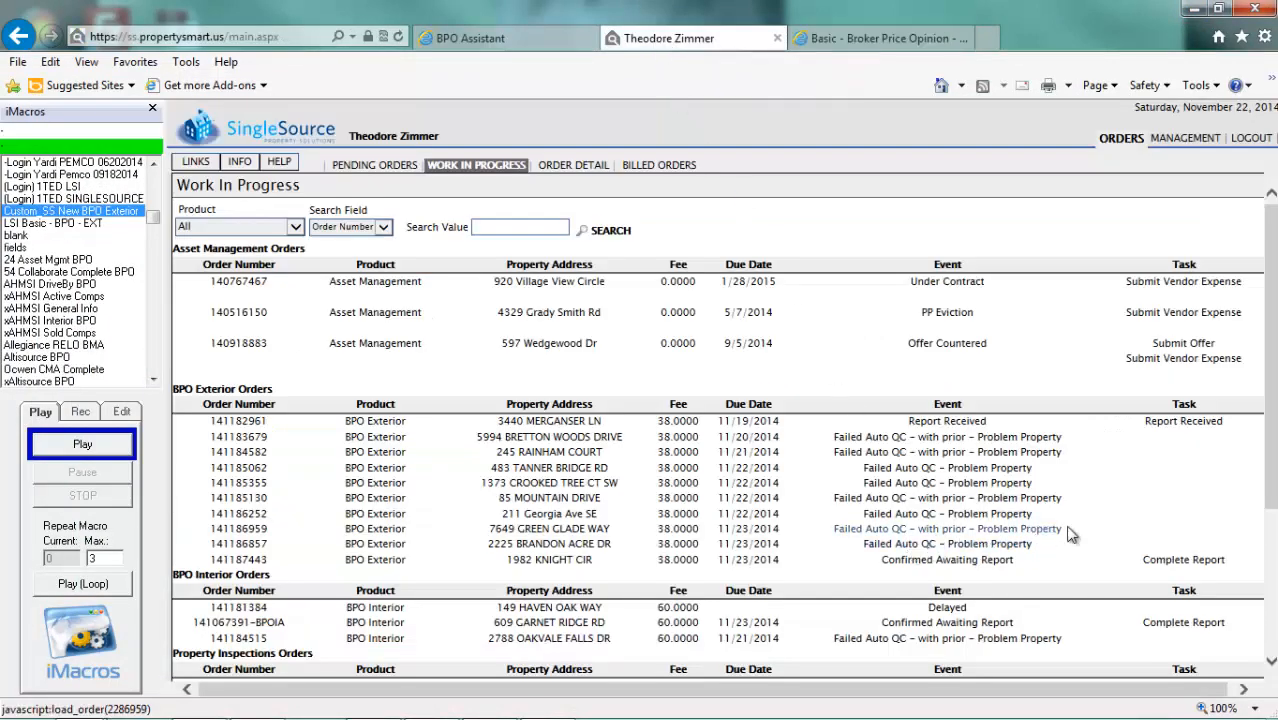
click(1180, 624)
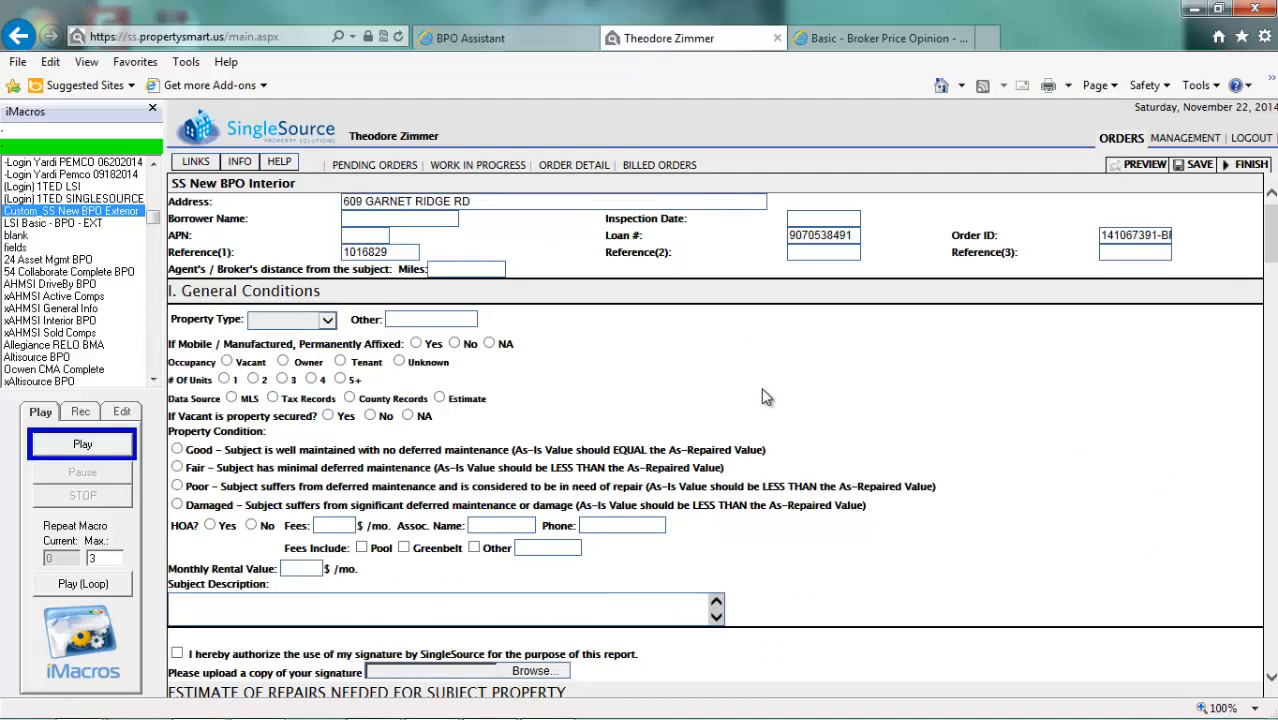
scroll(760, 387, down, 3)
scroll(762, 398, down, 6)
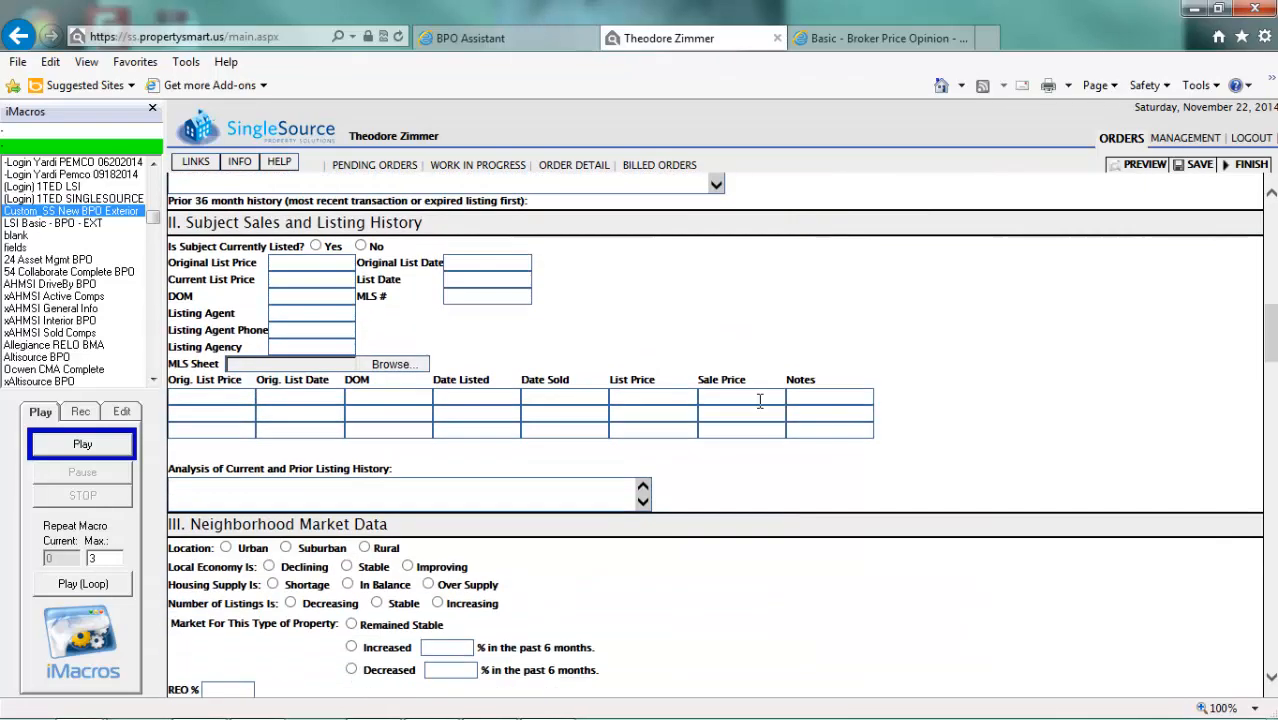
scroll(762, 410, down, 2)
scroll(760, 410, down, 6)
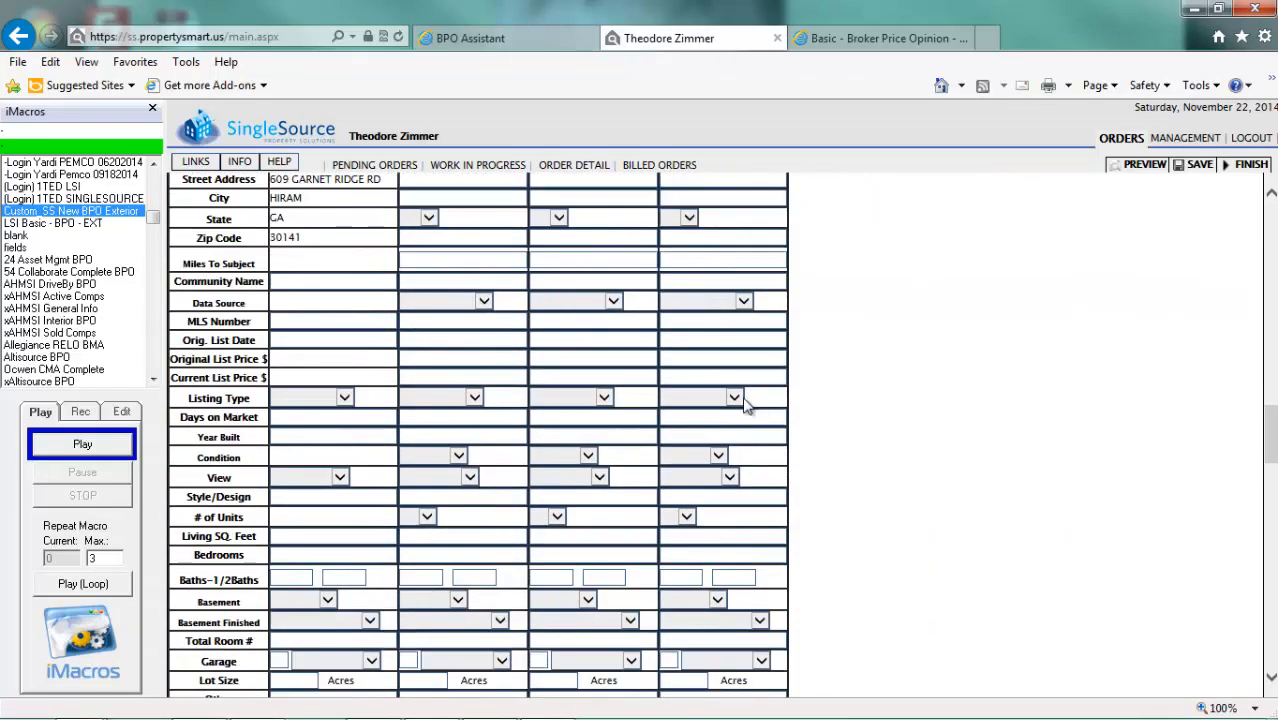
Step: Fill the SingleSource form by running the Custom_SS New BPO Exterior macro and review the listing data and comments
click(63, 444)
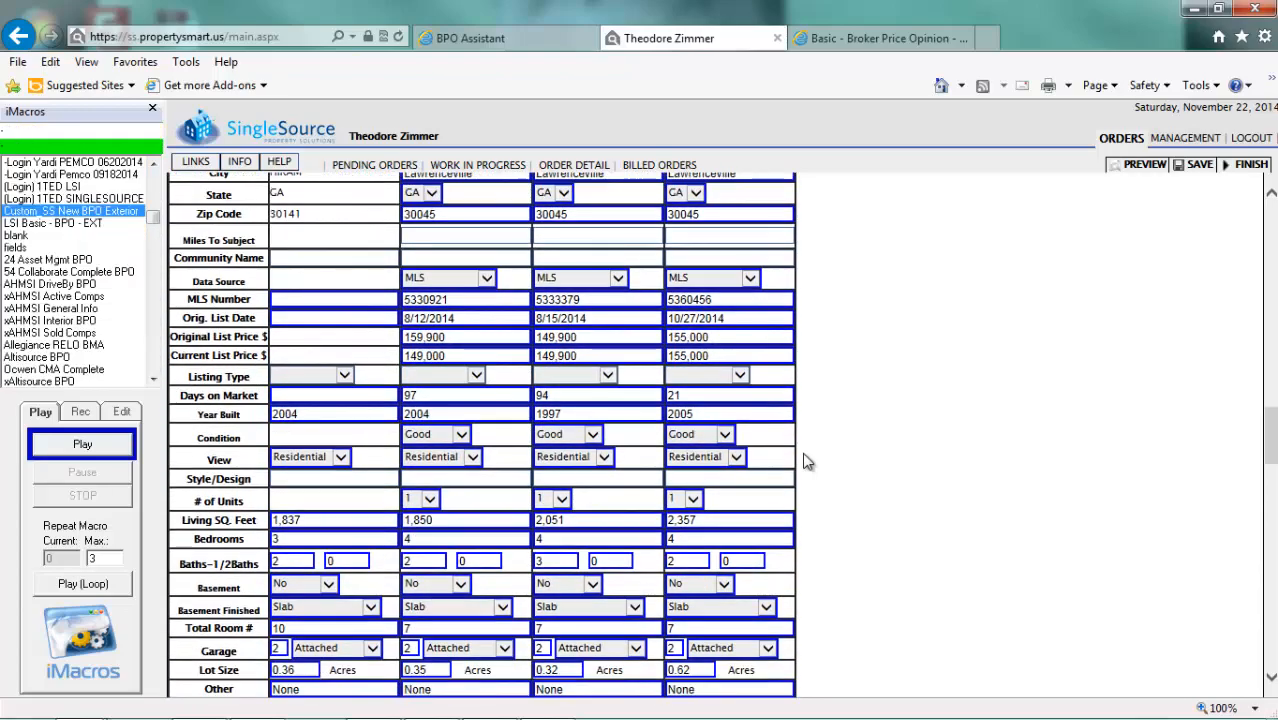
scroll(863, 460, down, 10)
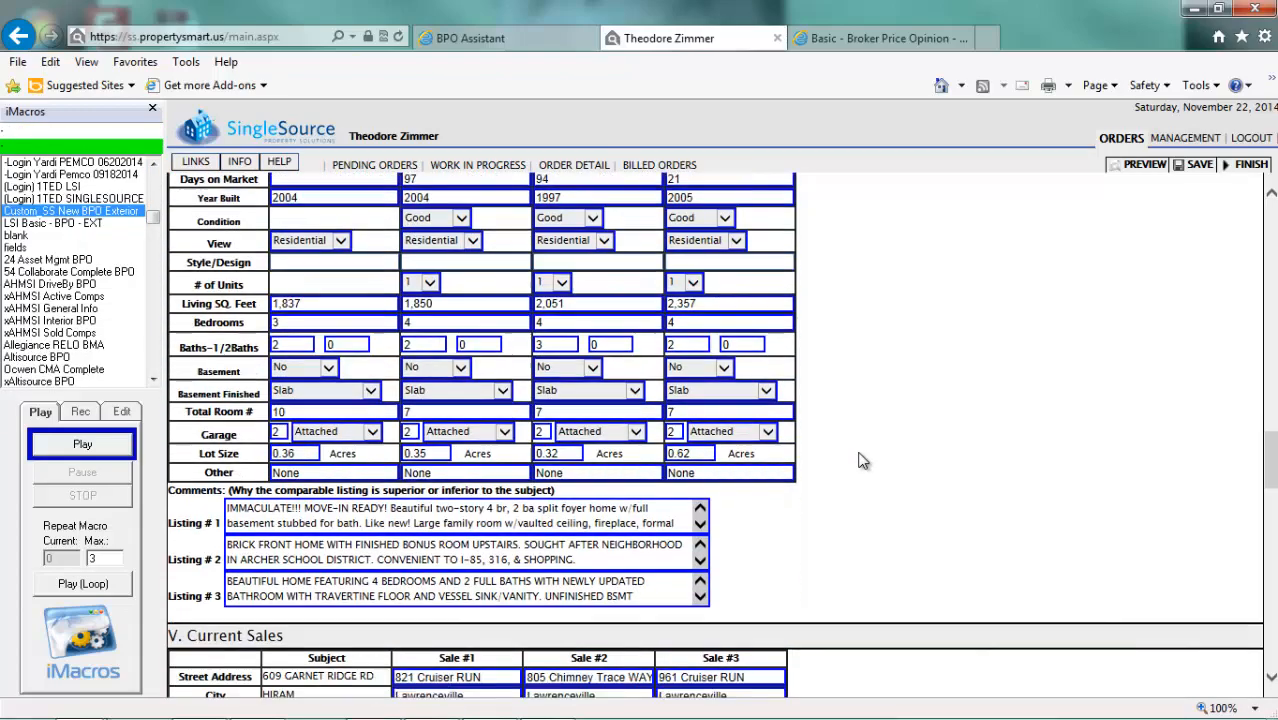
scroll(863, 460, down, 10)
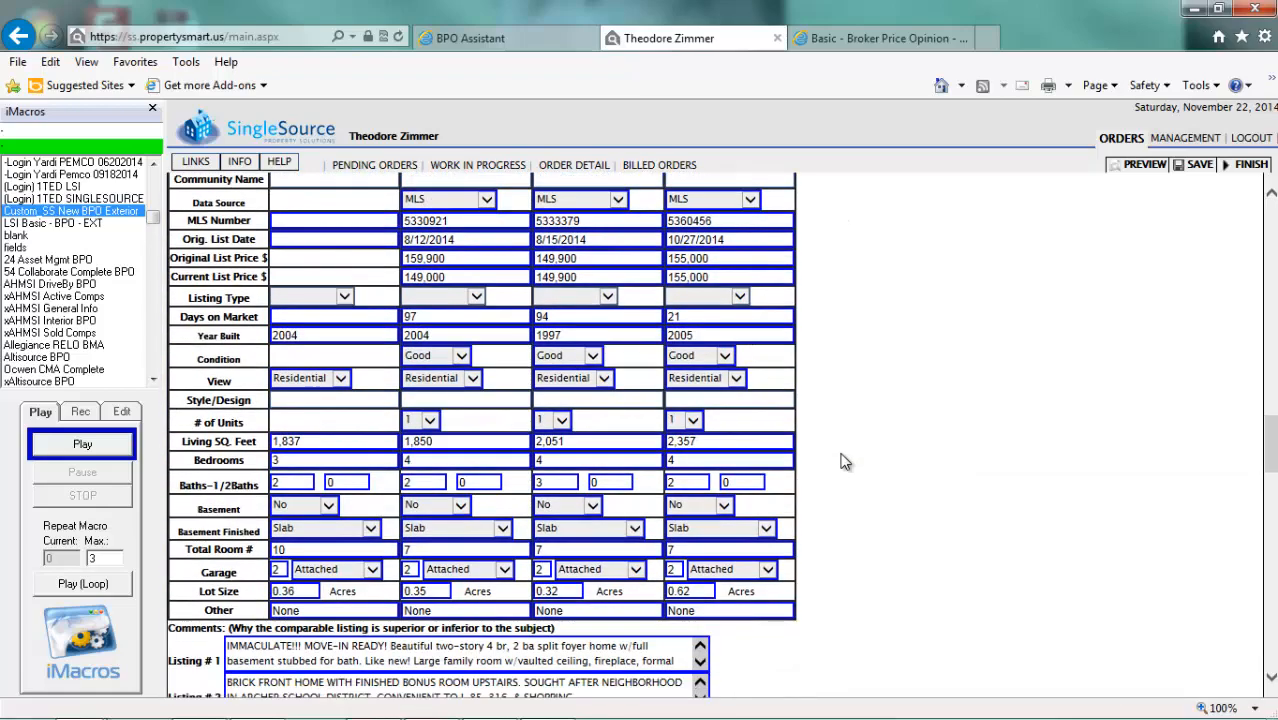
scroll(845, 461, up, 3)
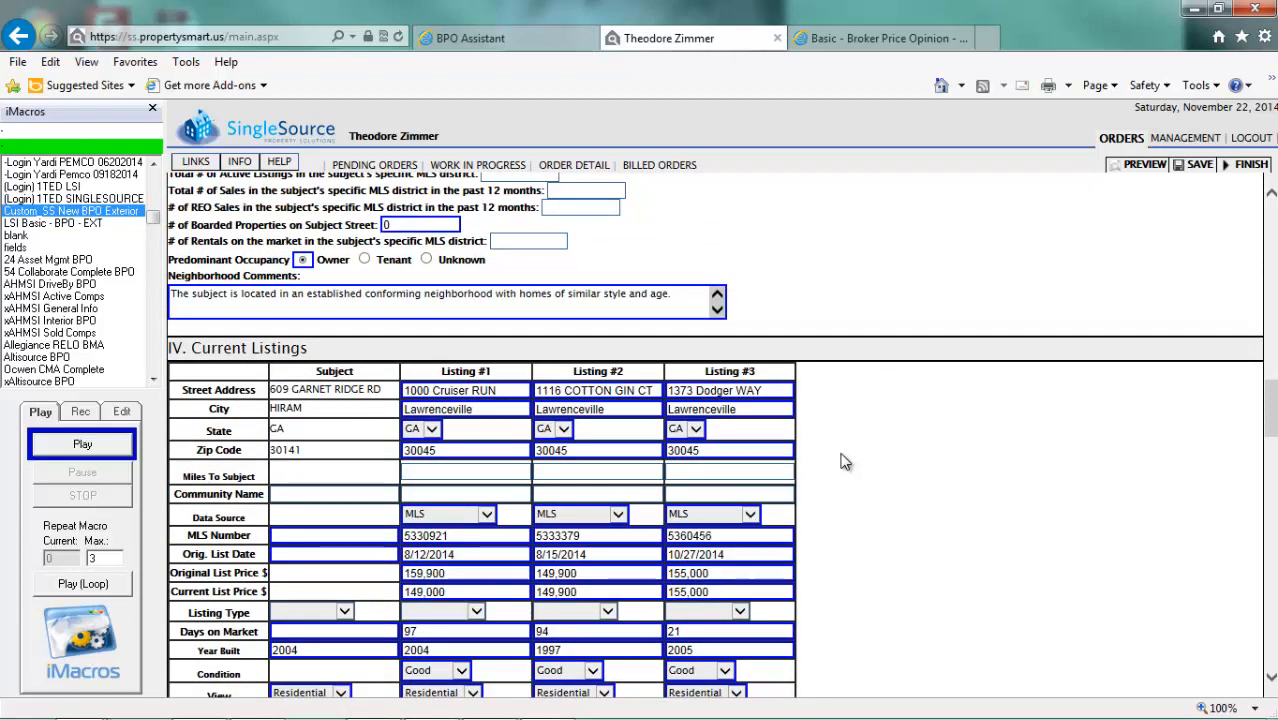
scroll(843, 461, down, 5)
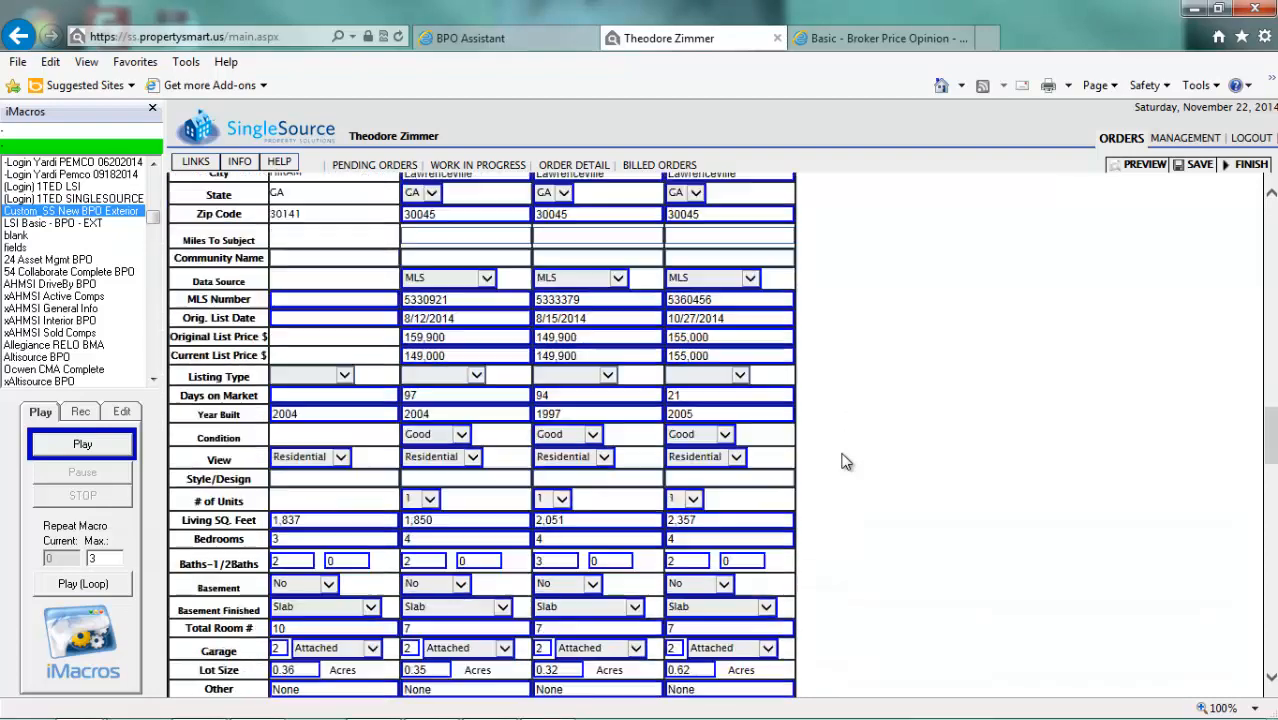
scroll(845, 461, up, 2)
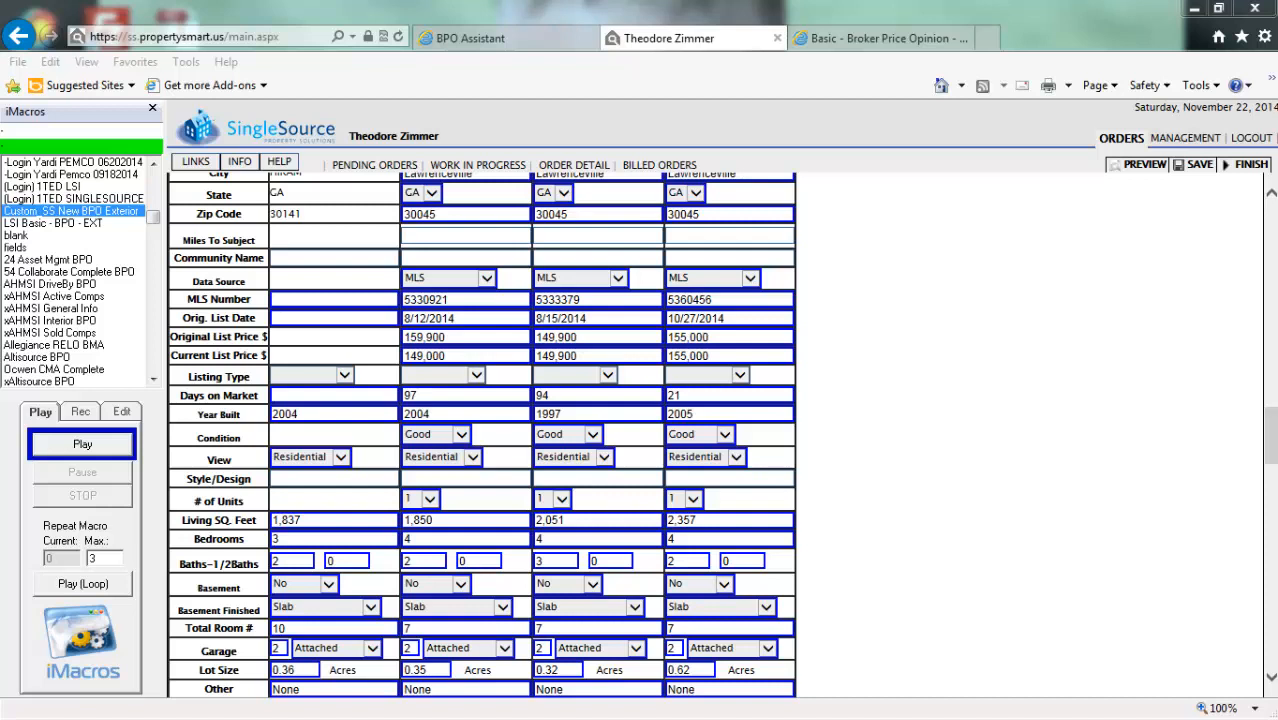
Step: Look at the active orders in BPO Assistant and switch to the browser window with the training list
click(522, 37)
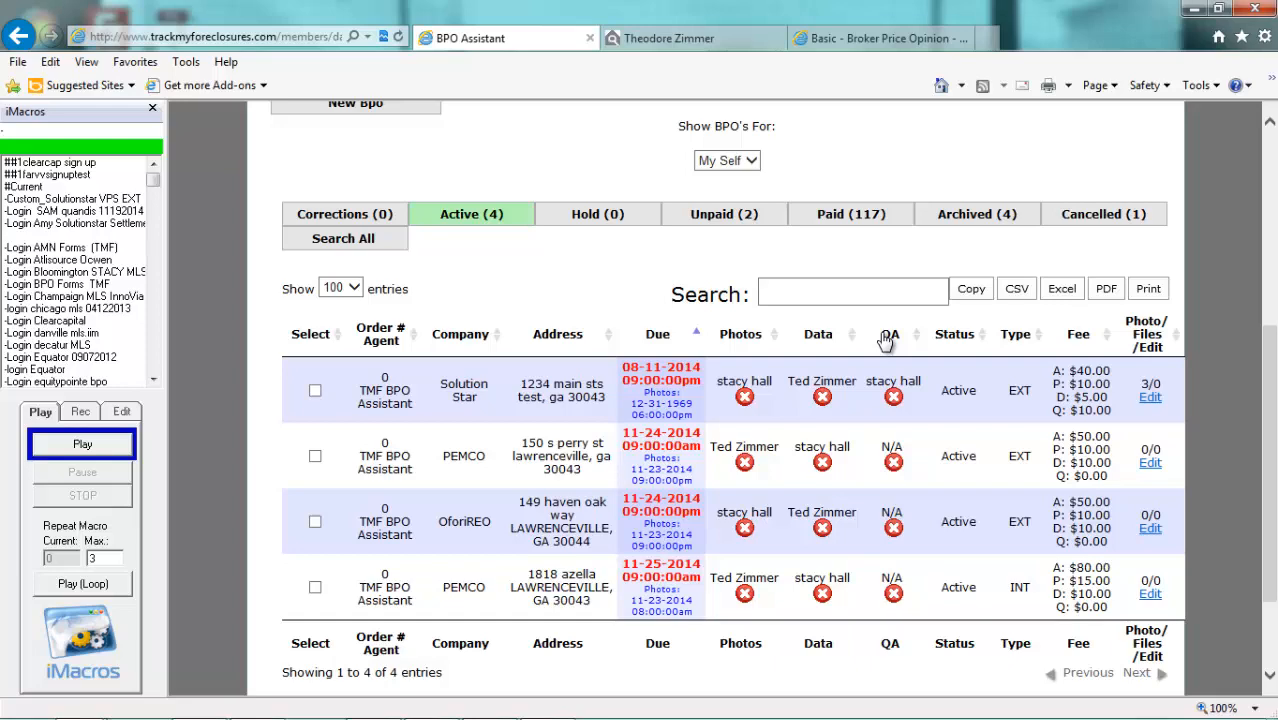
mouse_move(265, 705)
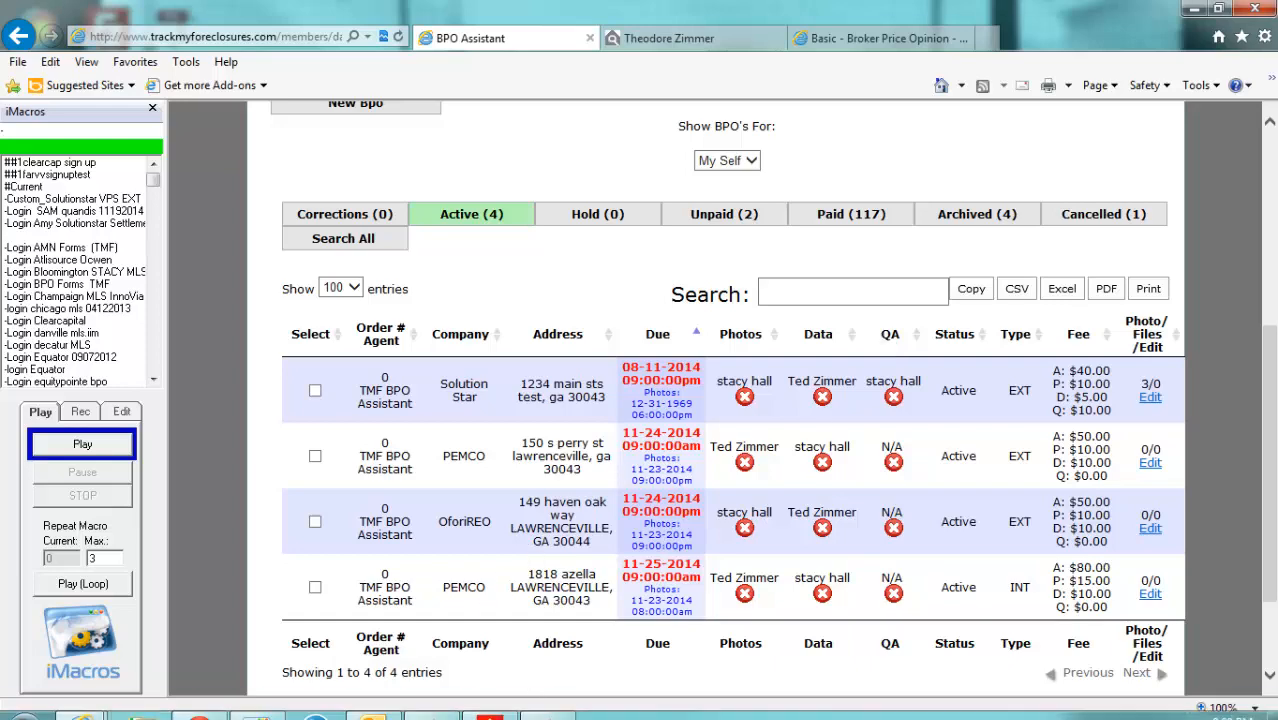
mouse_move(80, 702)
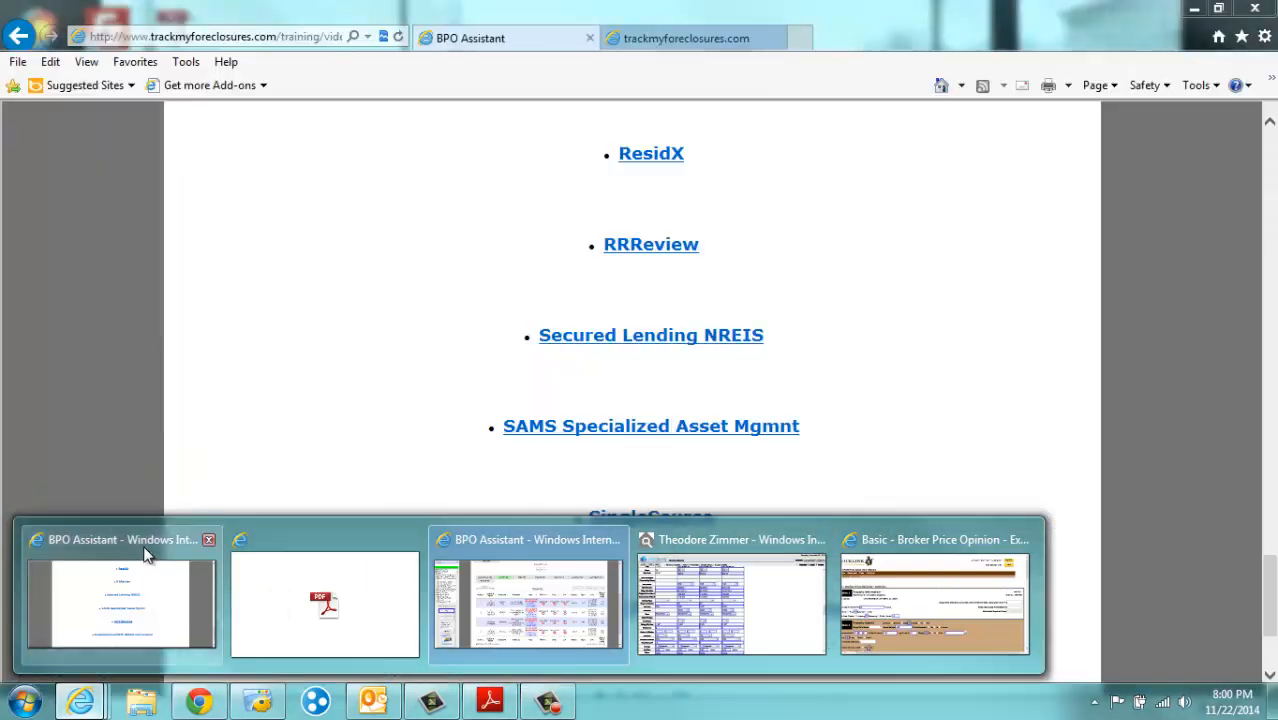
click(144, 550)
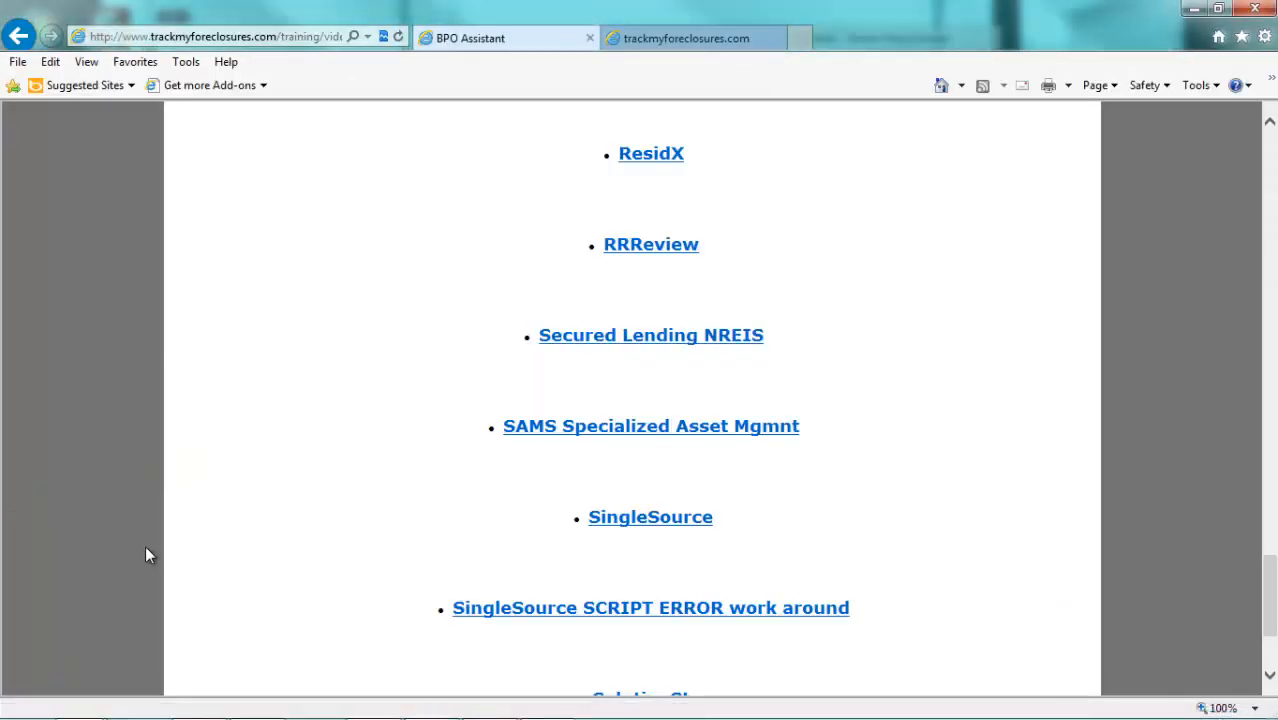
Step: Open the trackmyforeclosures.com training document and examine section F on pulling MLS data into the BPO Assistant
click(703, 37)
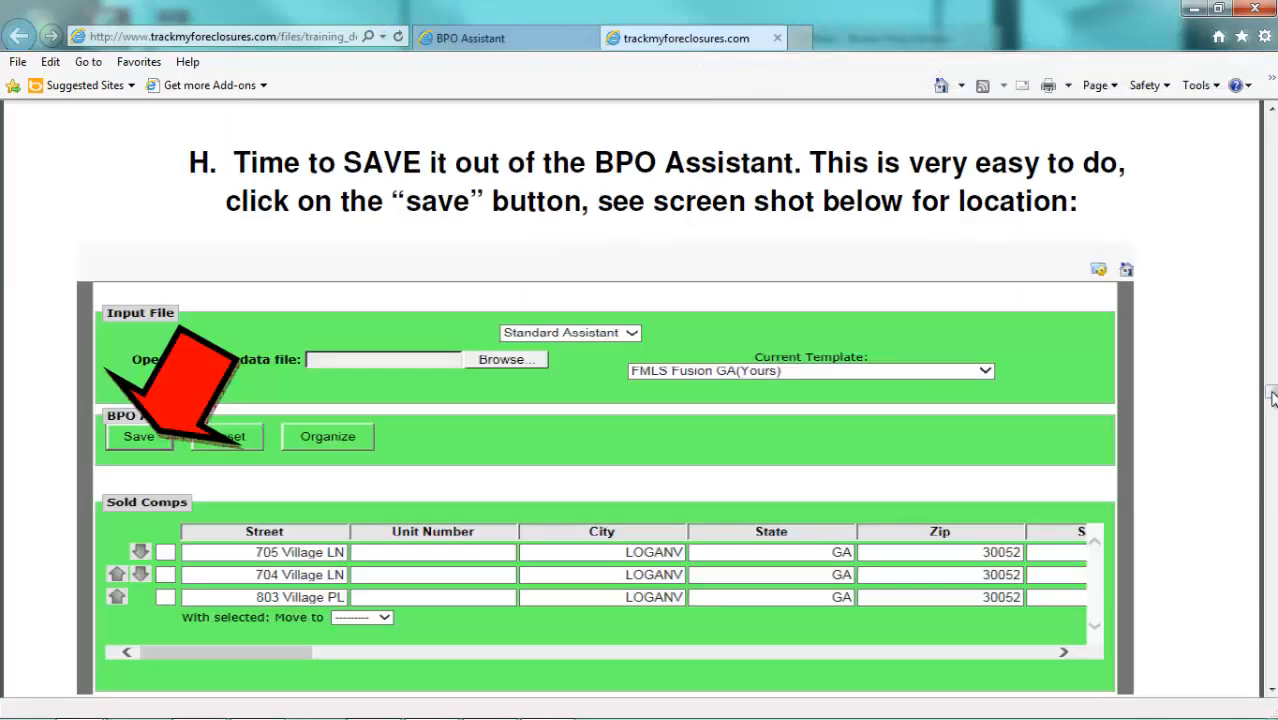
drag(1270, 390, 1270, 326)
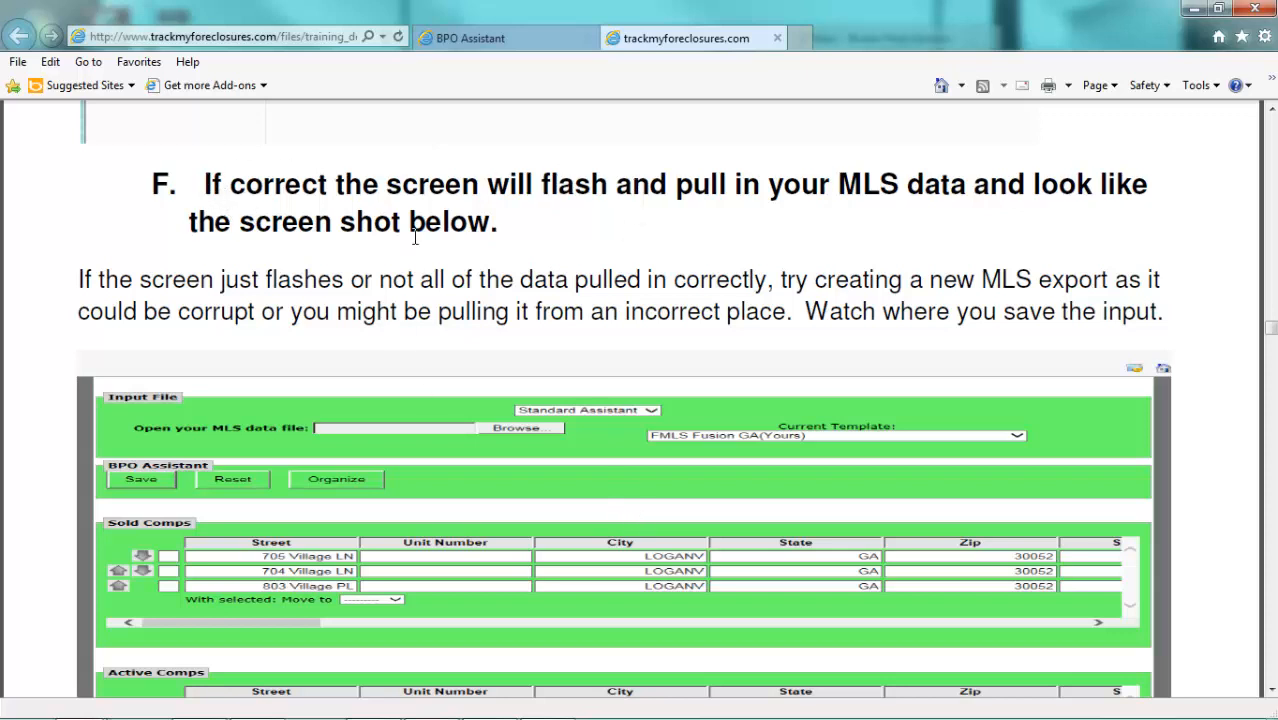
scroll(608, 305, down, 5)
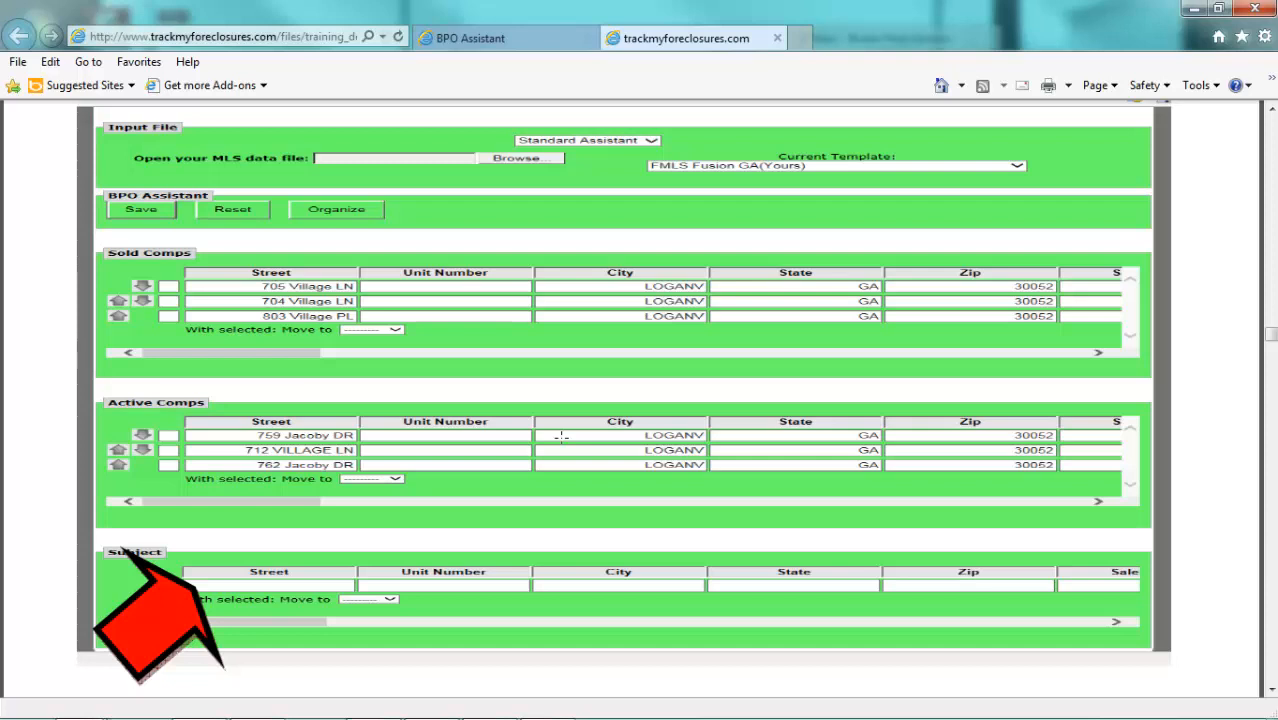
Step: Return to the BPO Assistant training list and browse back through the earlier BPO company entries
click(521, 41)
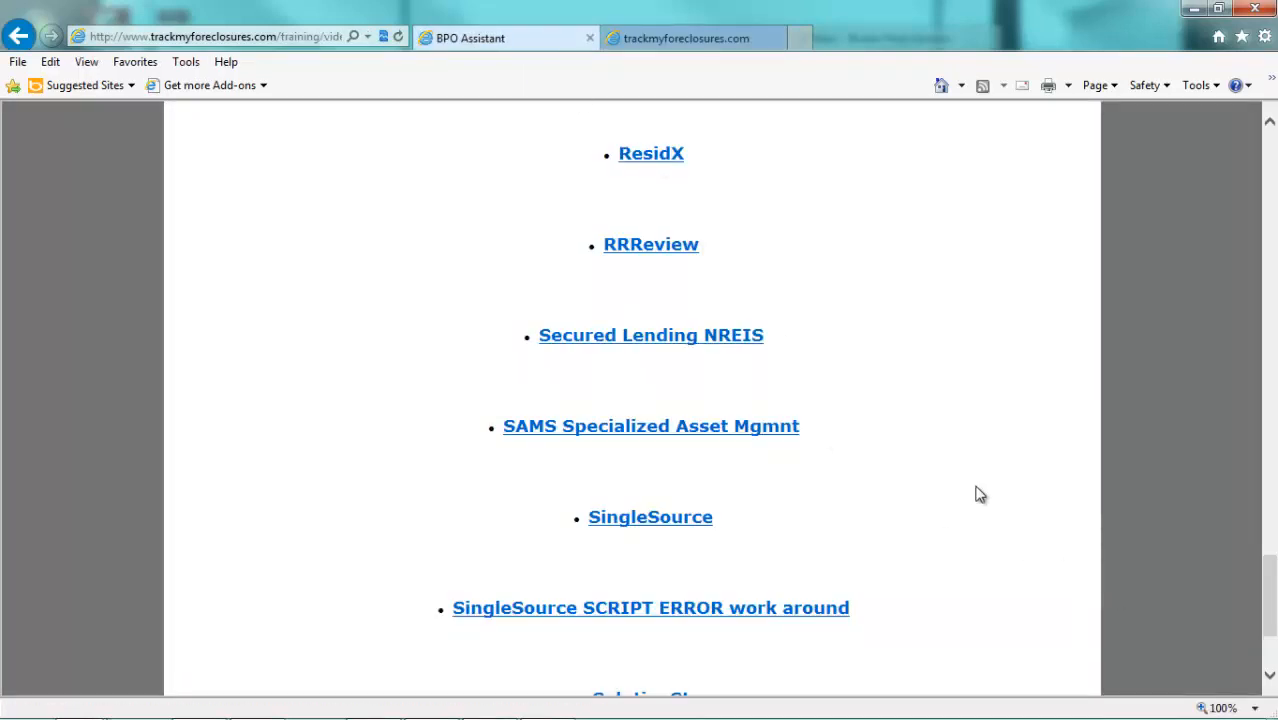
scroll(980, 495, up, 3)
scroll(980, 495, up, 11)
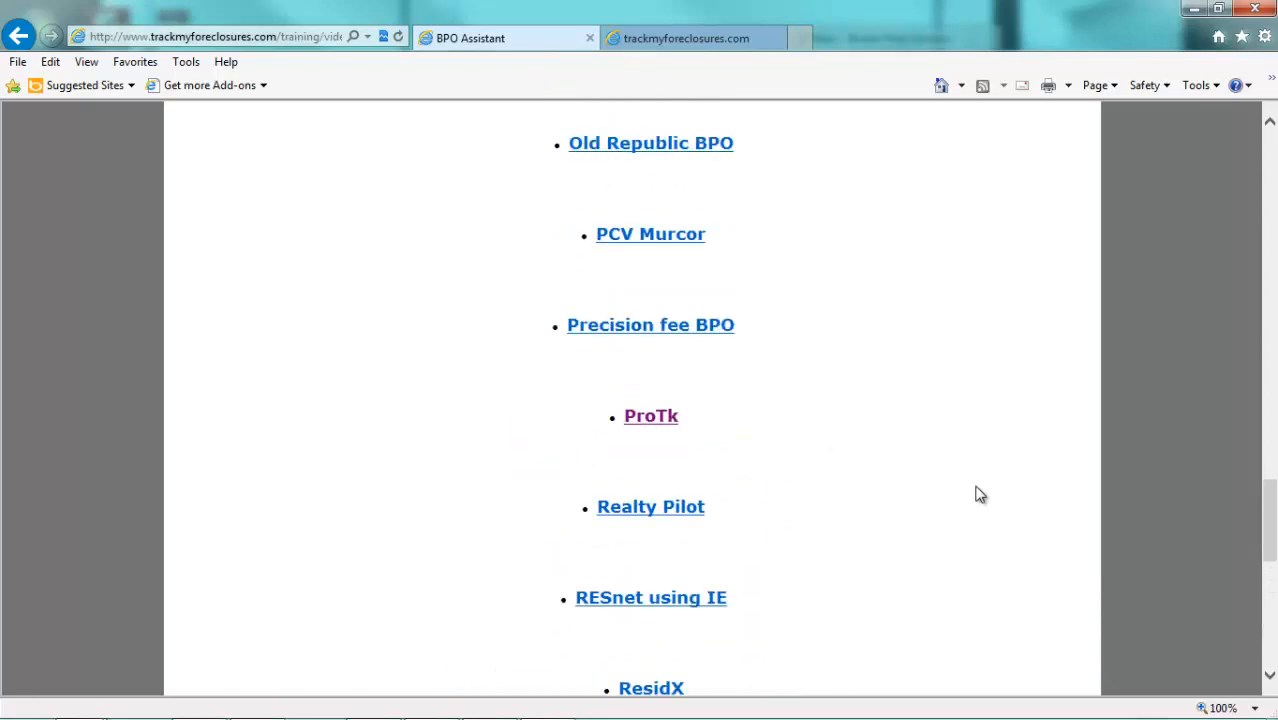
Step: Examine the BPO Tutorials training list from its introductory video through the company entries to SolutionStar
scroll(980, 495, up, 10)
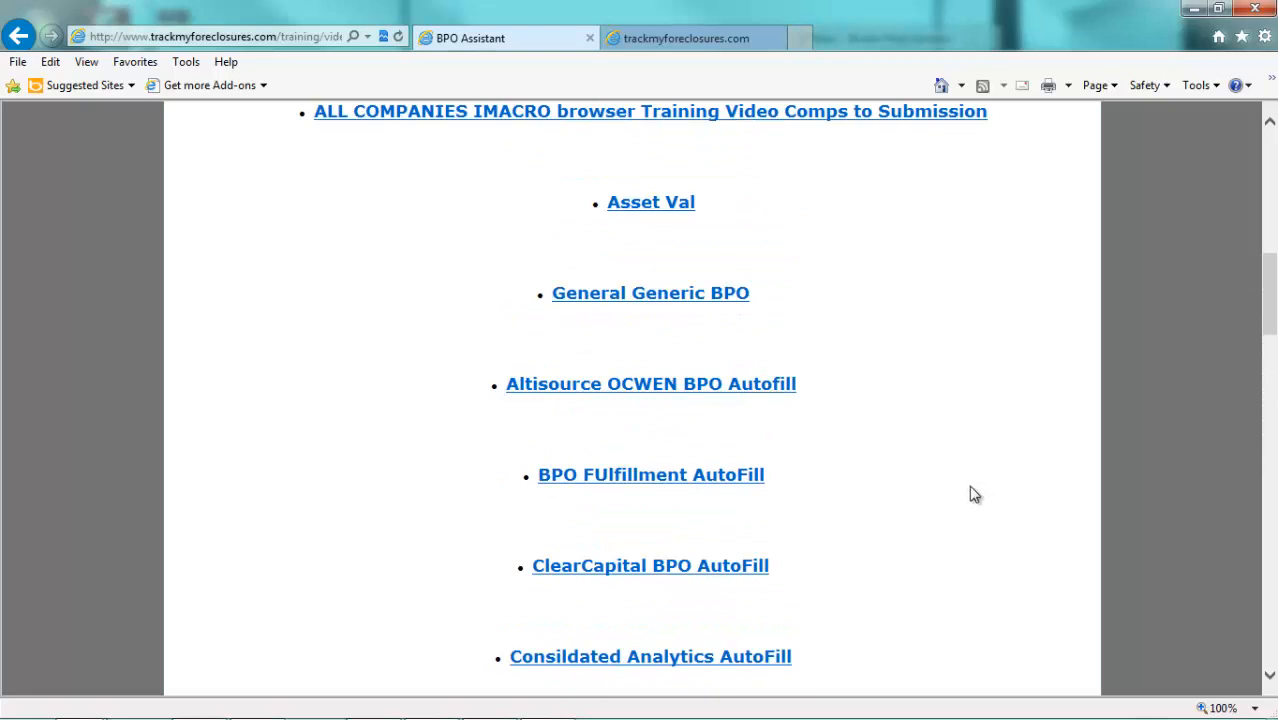
scroll(970, 490, up, 6)
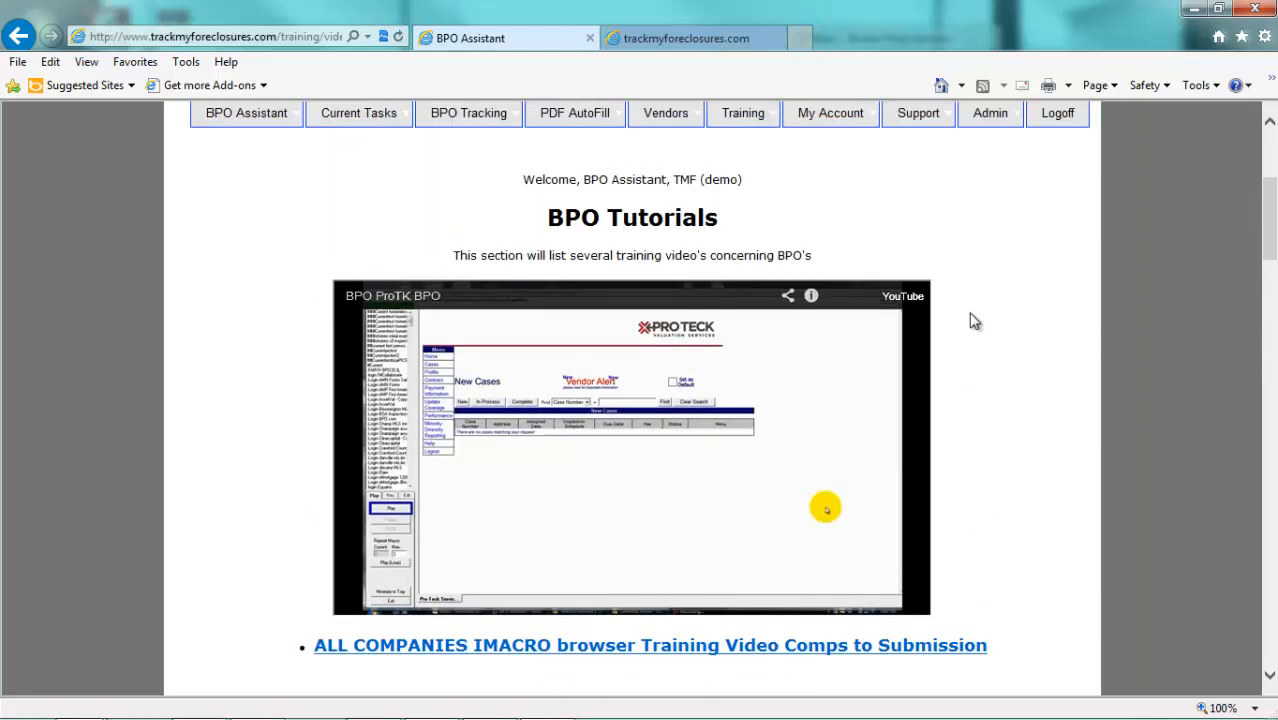
scroll(975, 320, down, 9)
scroll(975, 323, down, 5)
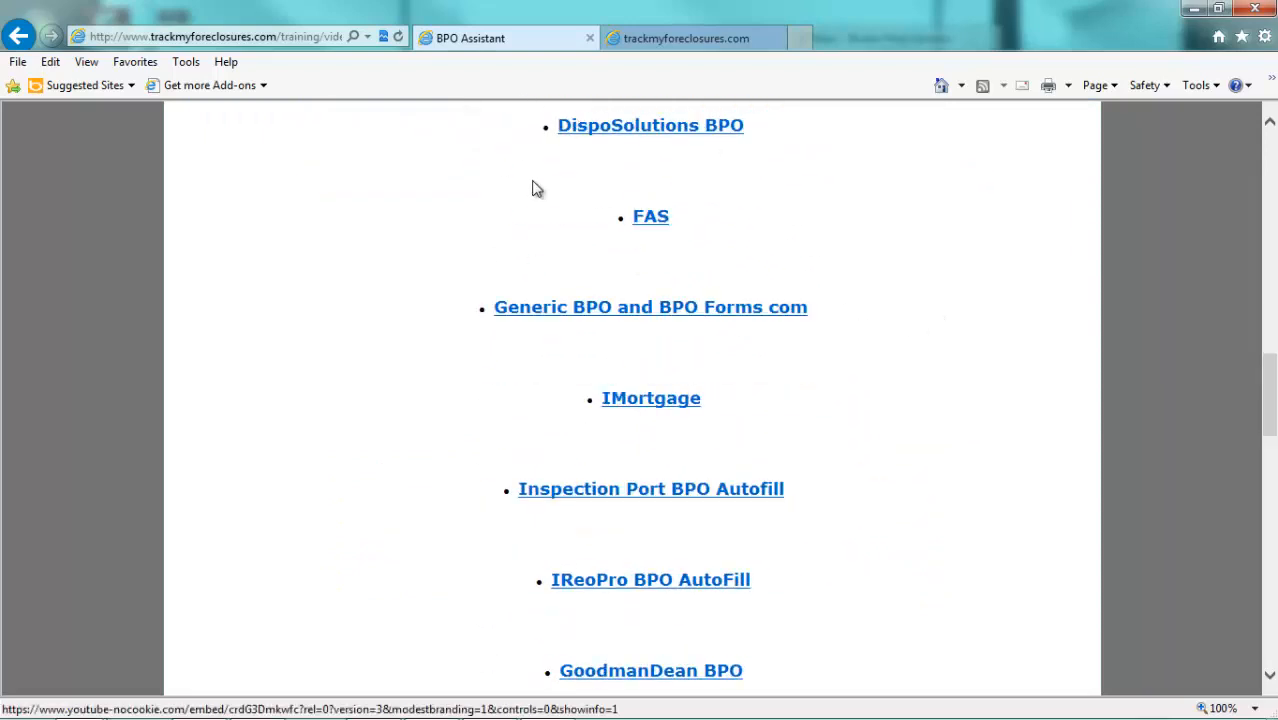
scroll(641, 419, down, 3)
scroll(643, 420, down, 6)
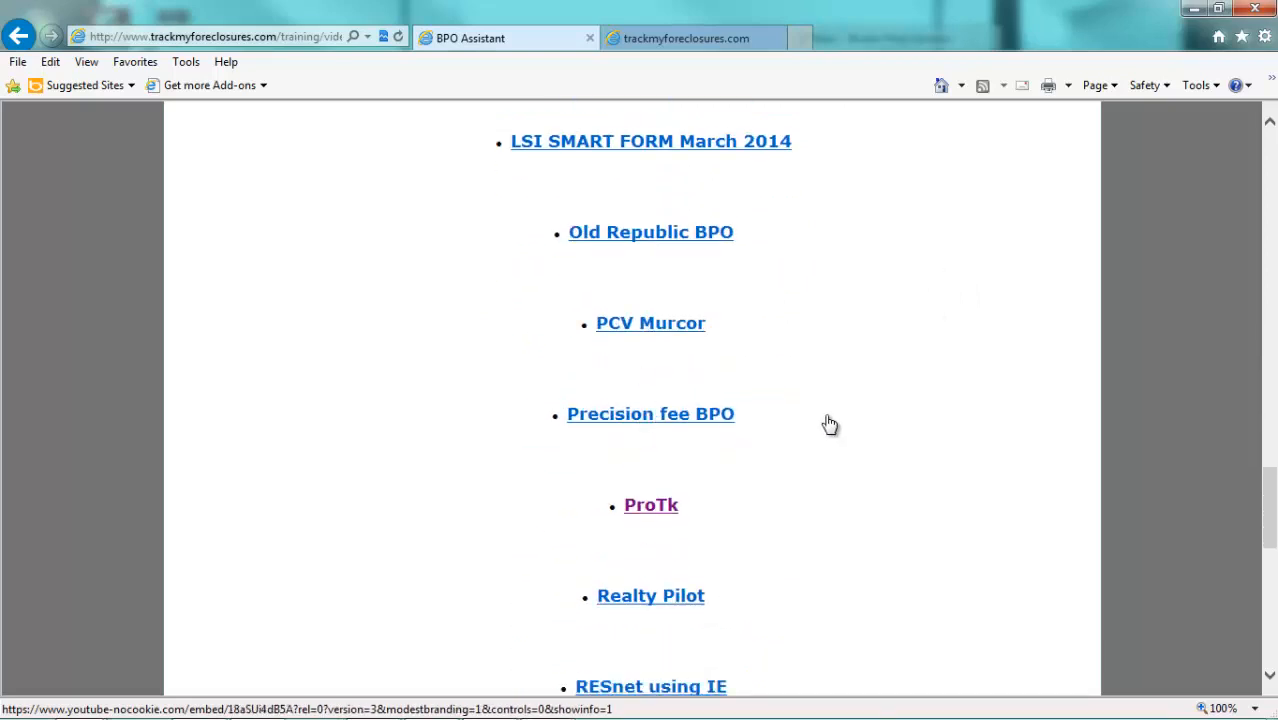
scroll(827, 425, down, 2)
scroll(825, 422, down, 2)
scroll(825, 422, down, 3)
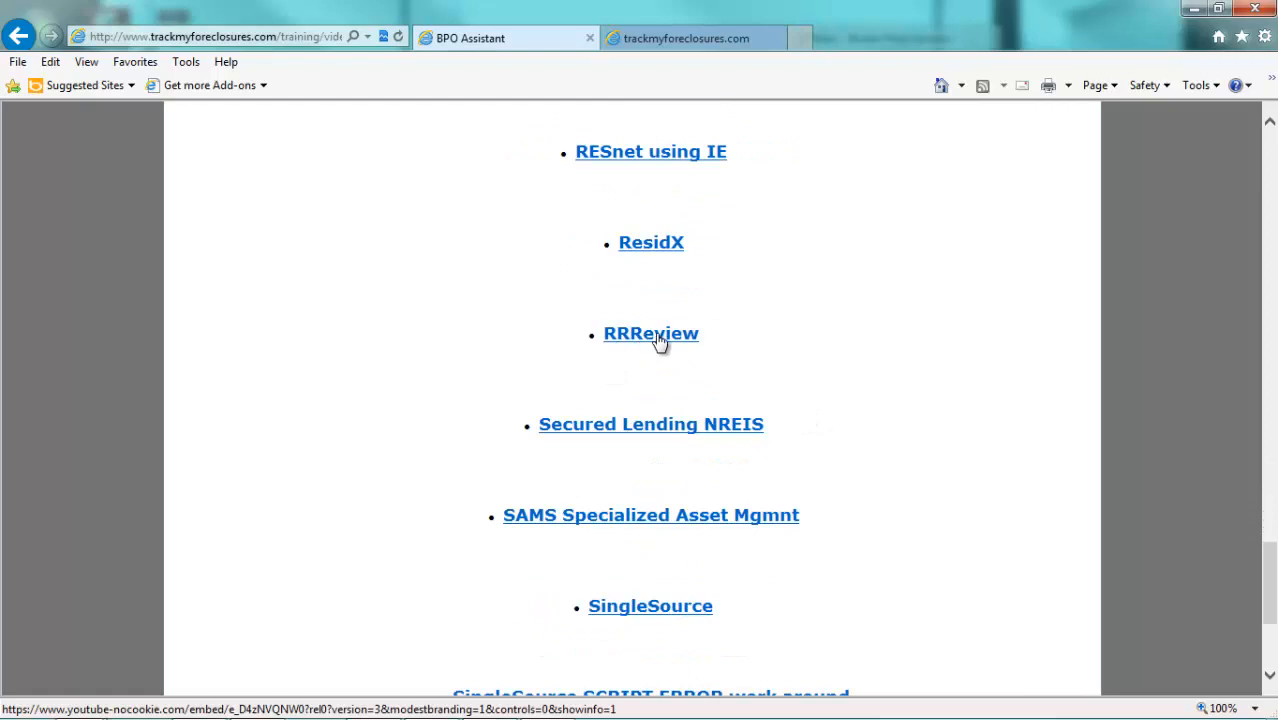
scroll(790, 360, down, 2)
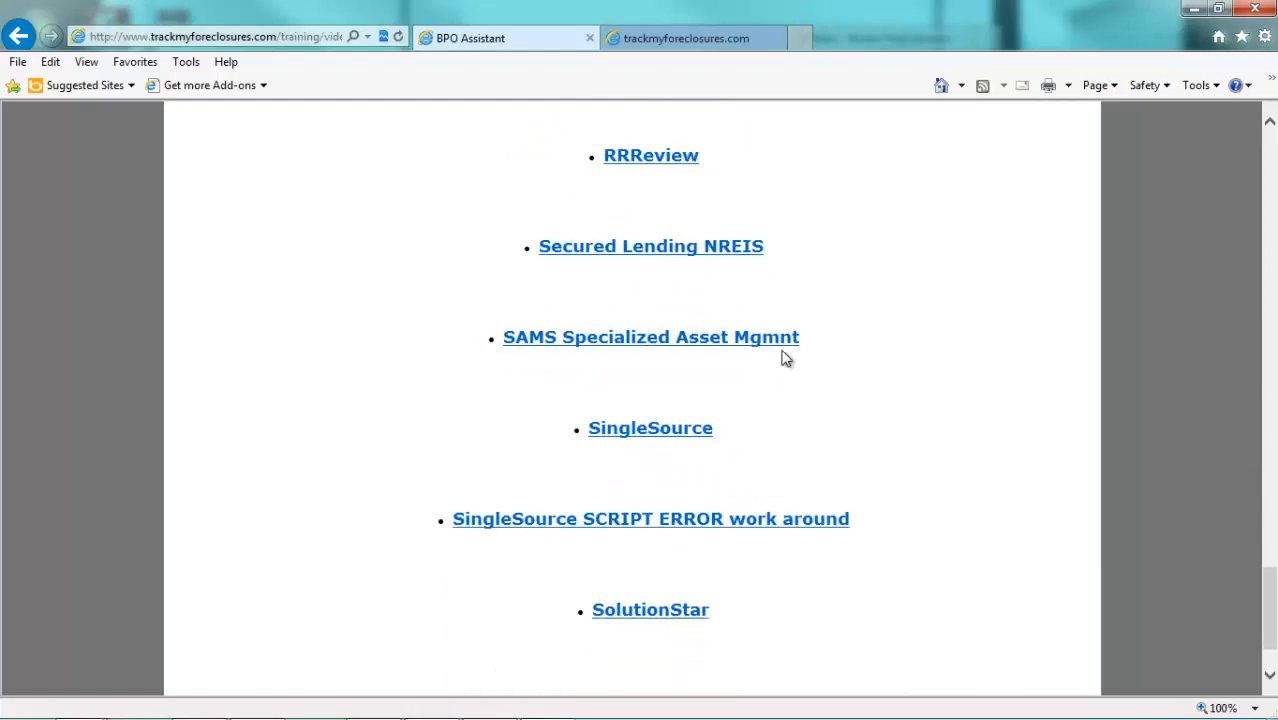
click(647, 165)
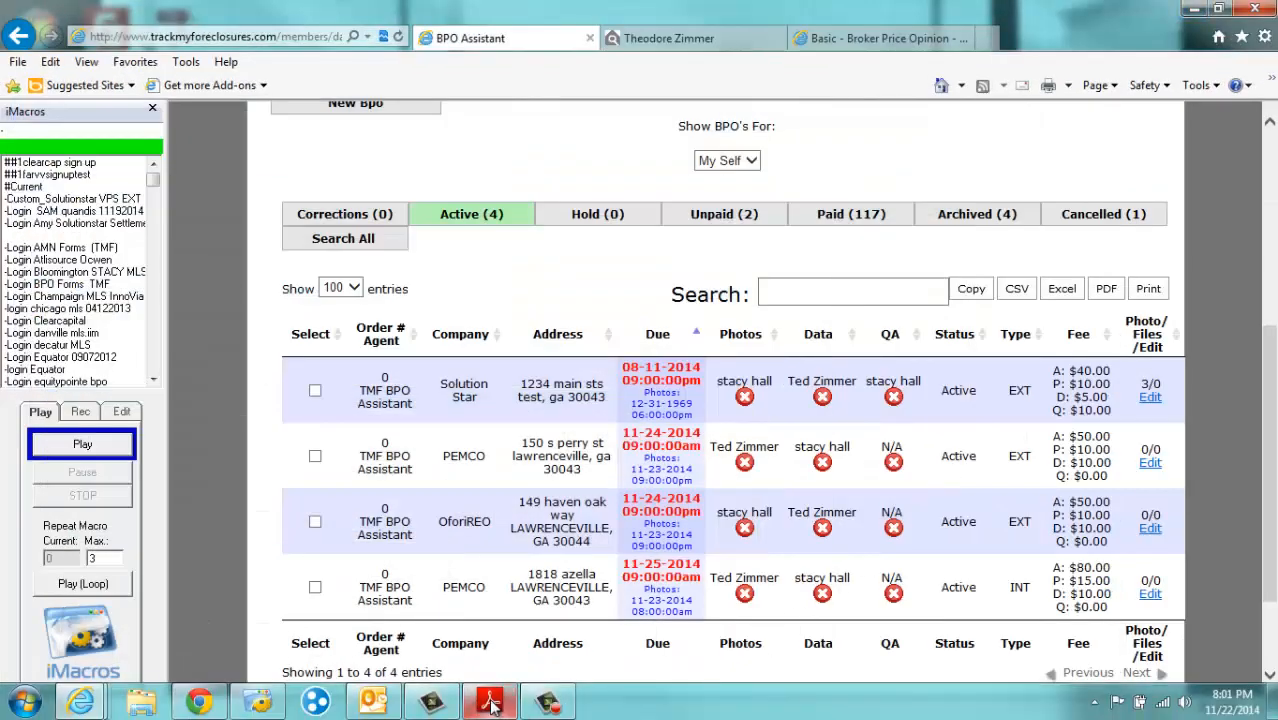
Step: Read the company list in bpo asst companies.pdf and return to the active orders to check their due dates and assignees
click(490, 712)
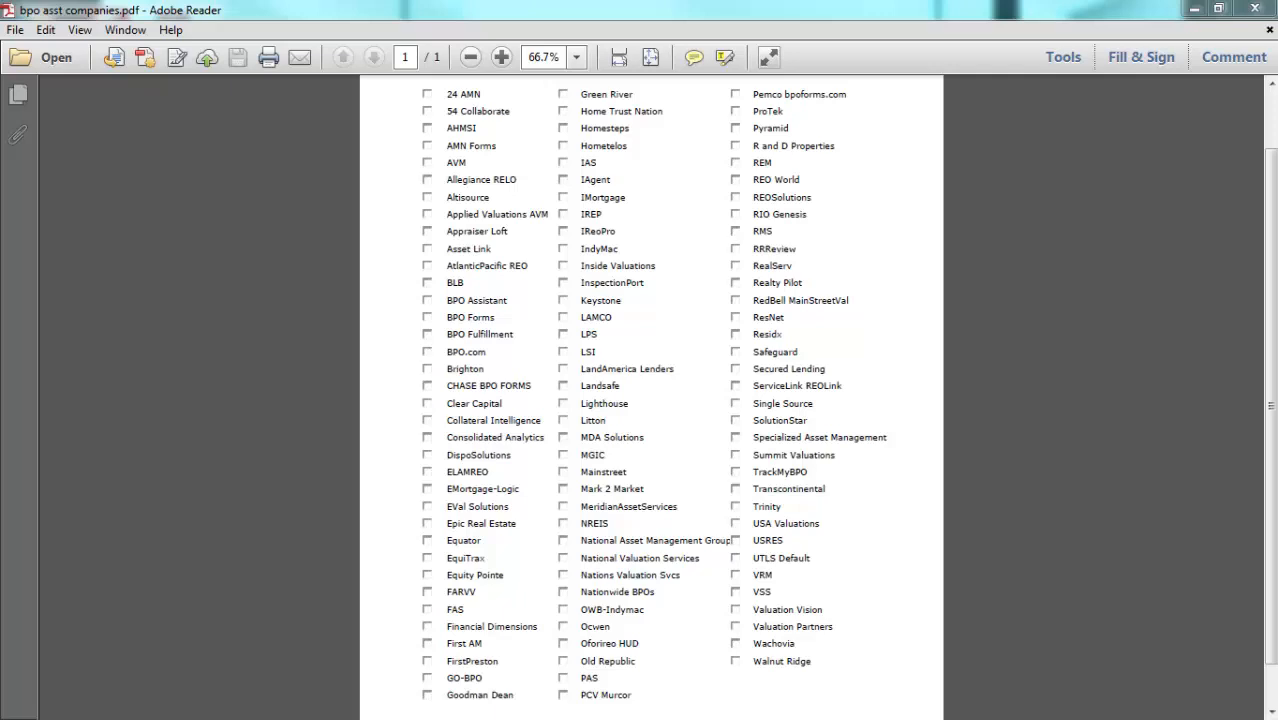
click(1194, 9)
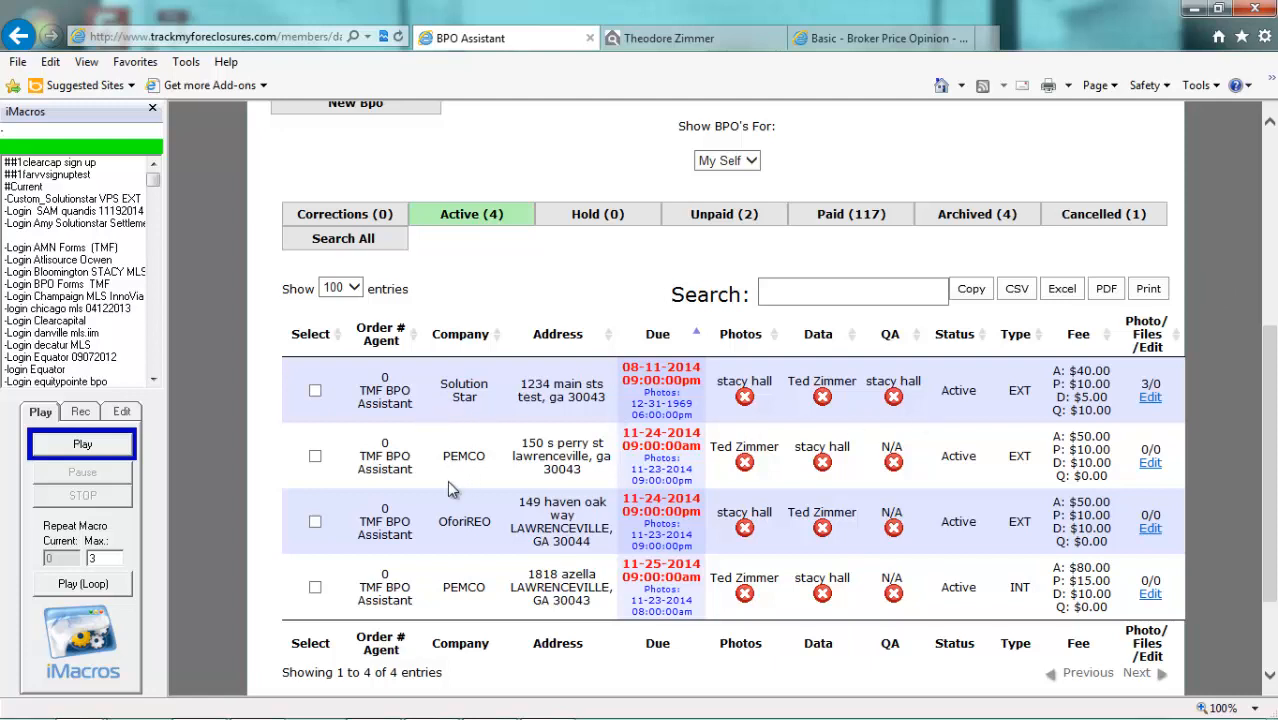
drag(618, 365, 676, 449)
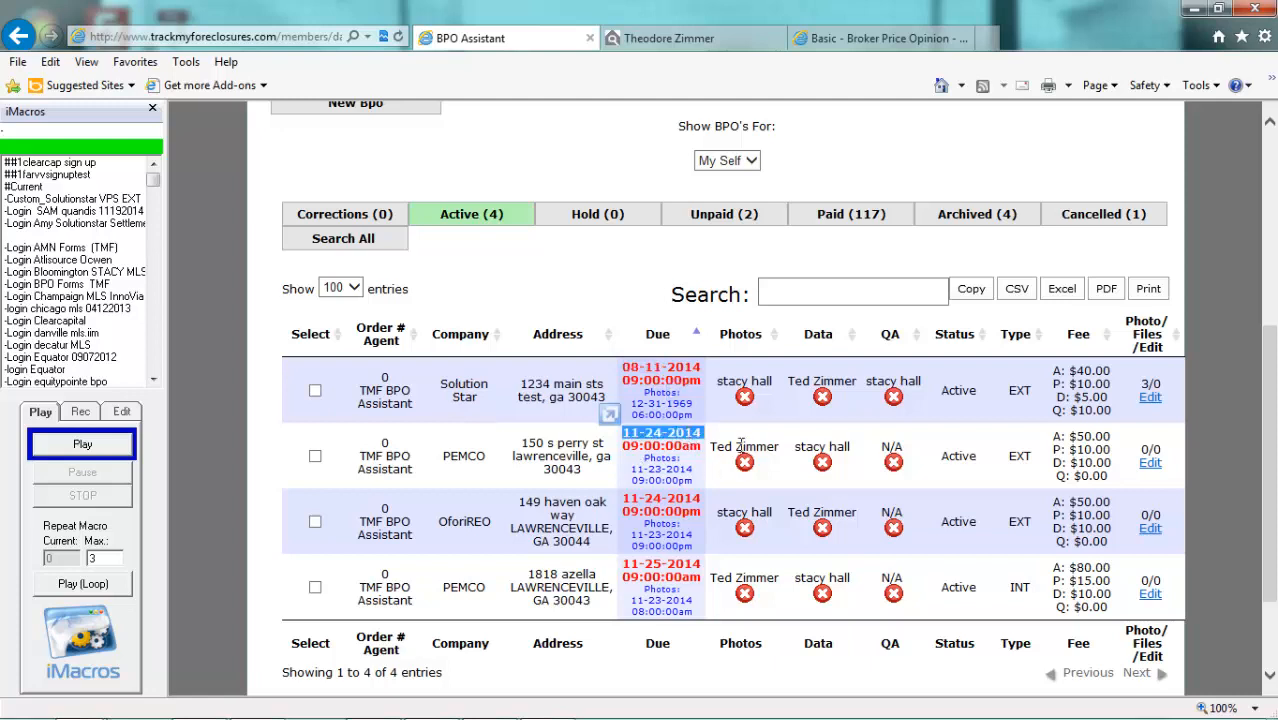
drag(718, 378, 838, 390)
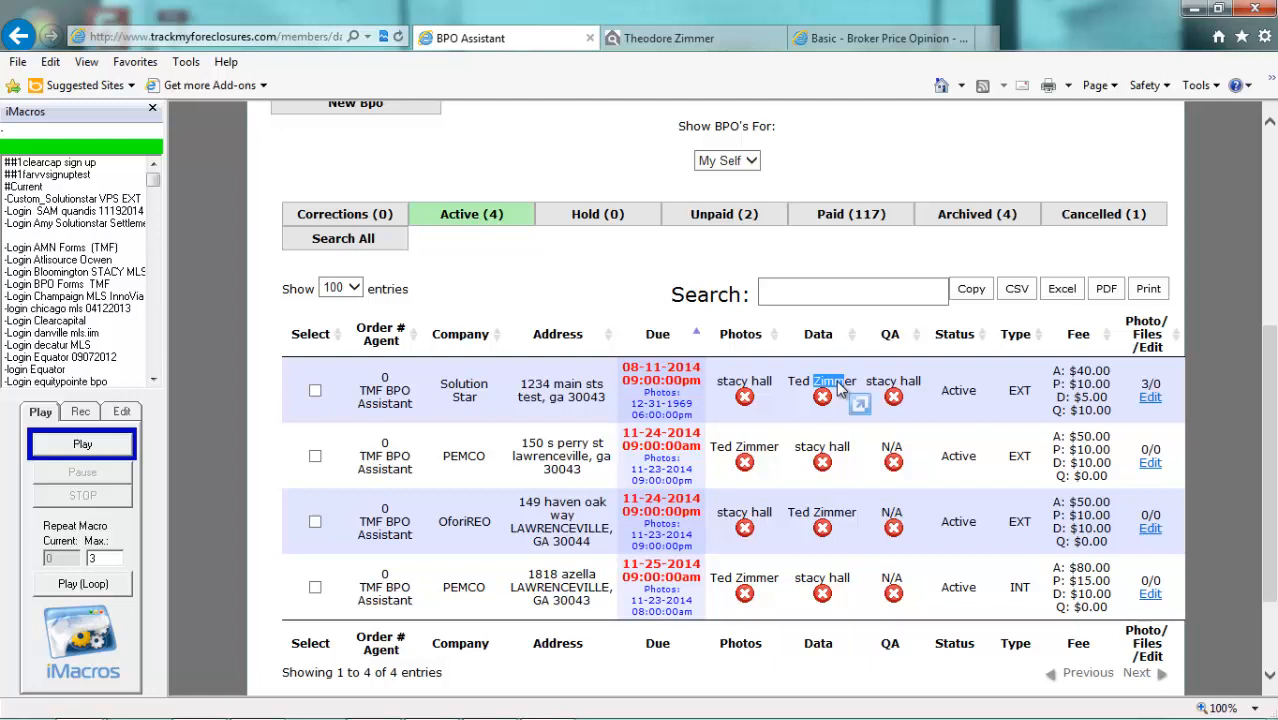
Step: Show the unpaid orders and inspect the Solution Star order's company and due date
click(712, 216)
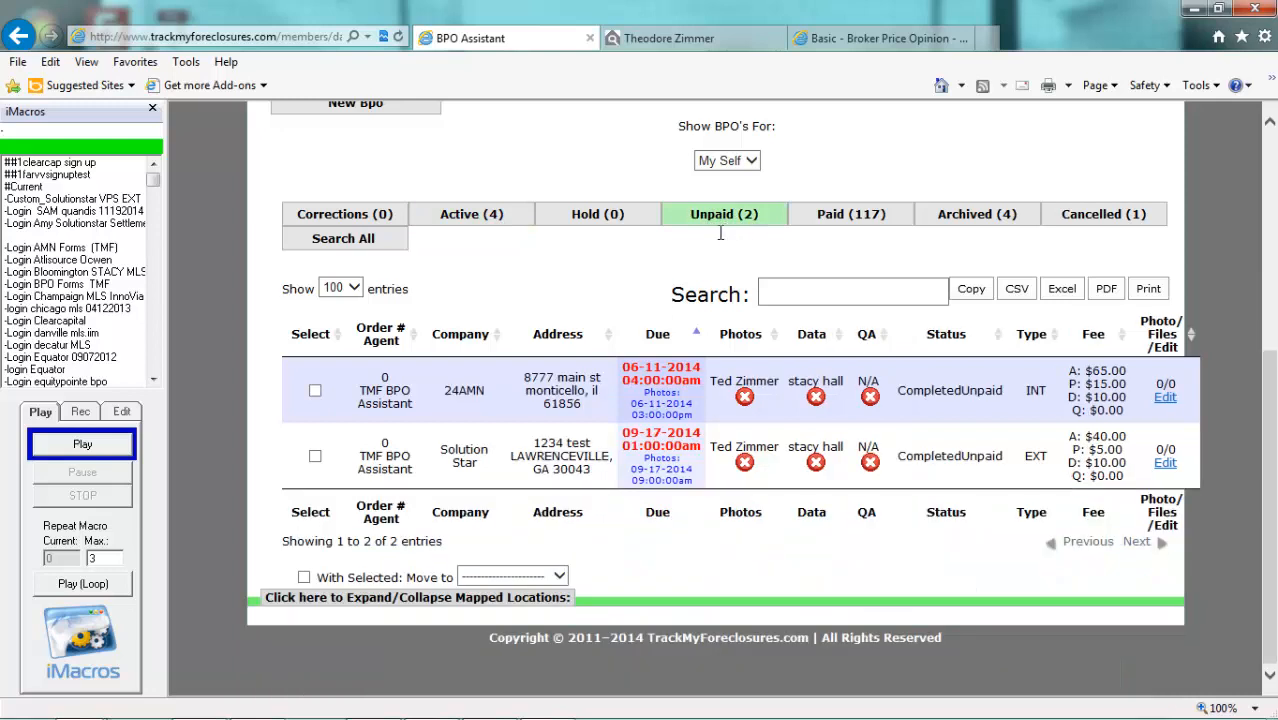
drag(446, 451, 470, 463)
drag(474, 450, 457, 450)
drag(645, 432, 682, 440)
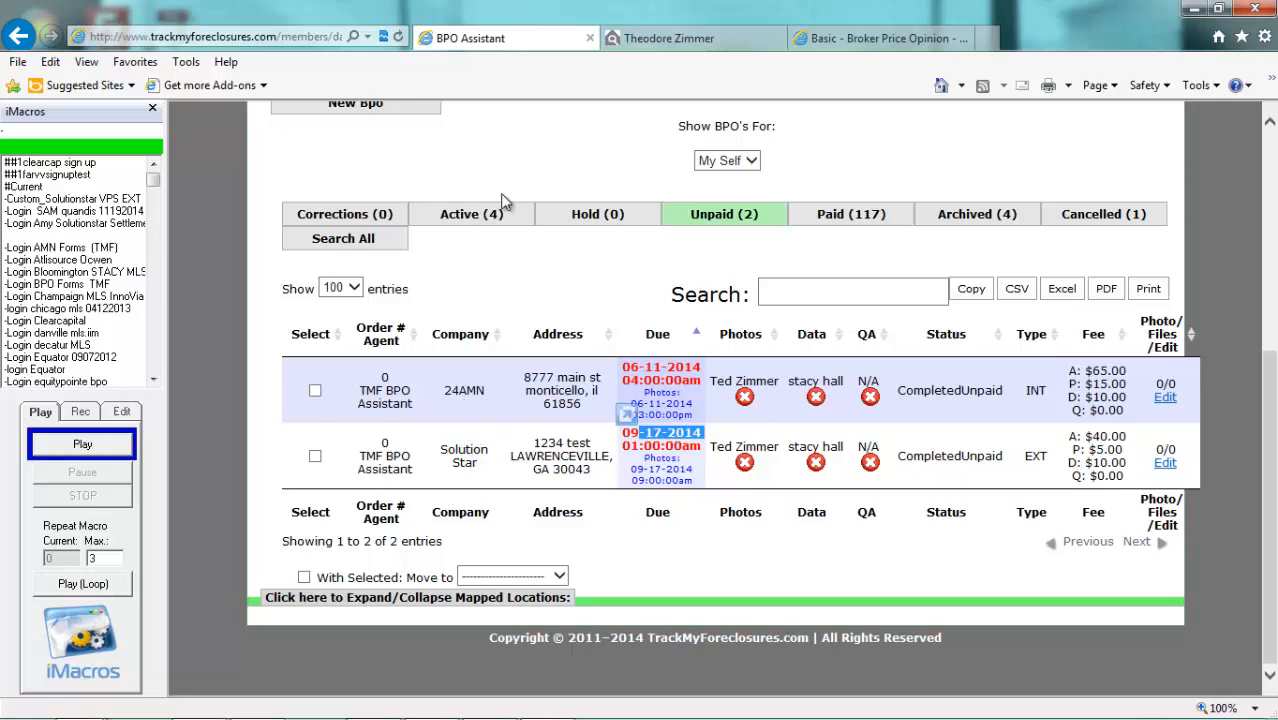
Step: Move the active Solution Star order to Completed/Unpaid and confirm the move
click(470, 219)
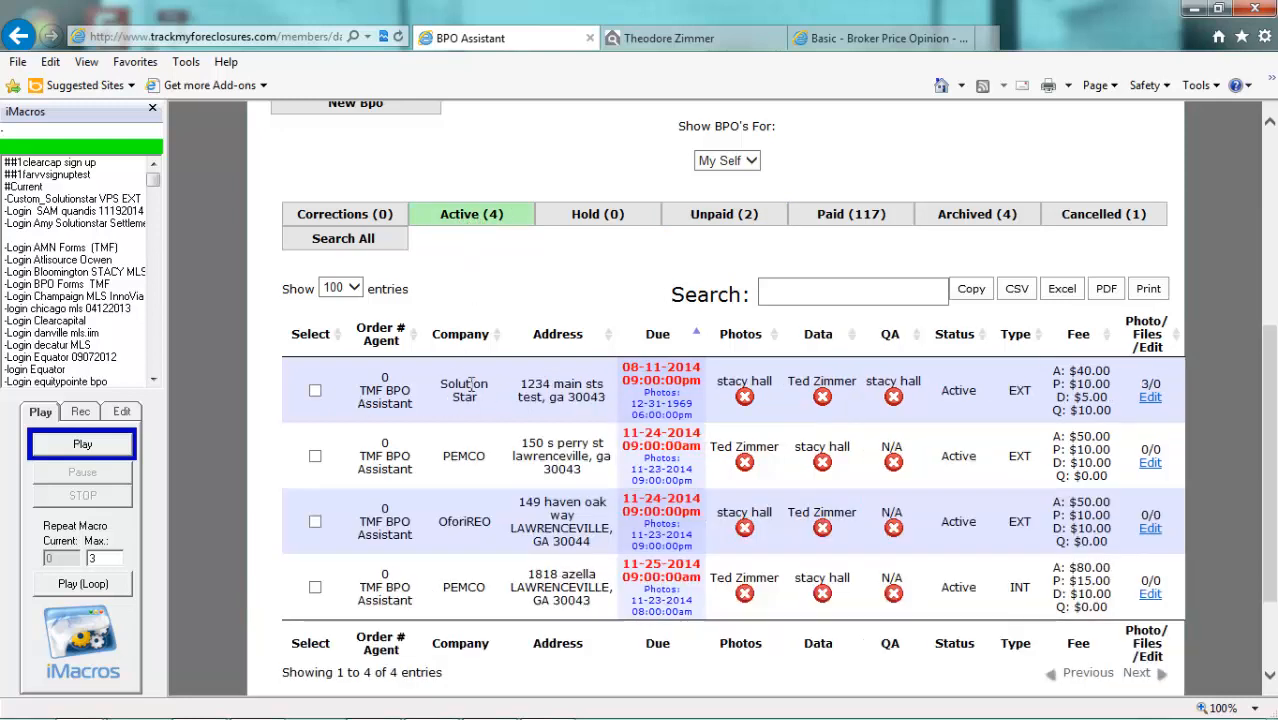
drag(470, 385, 566, 399)
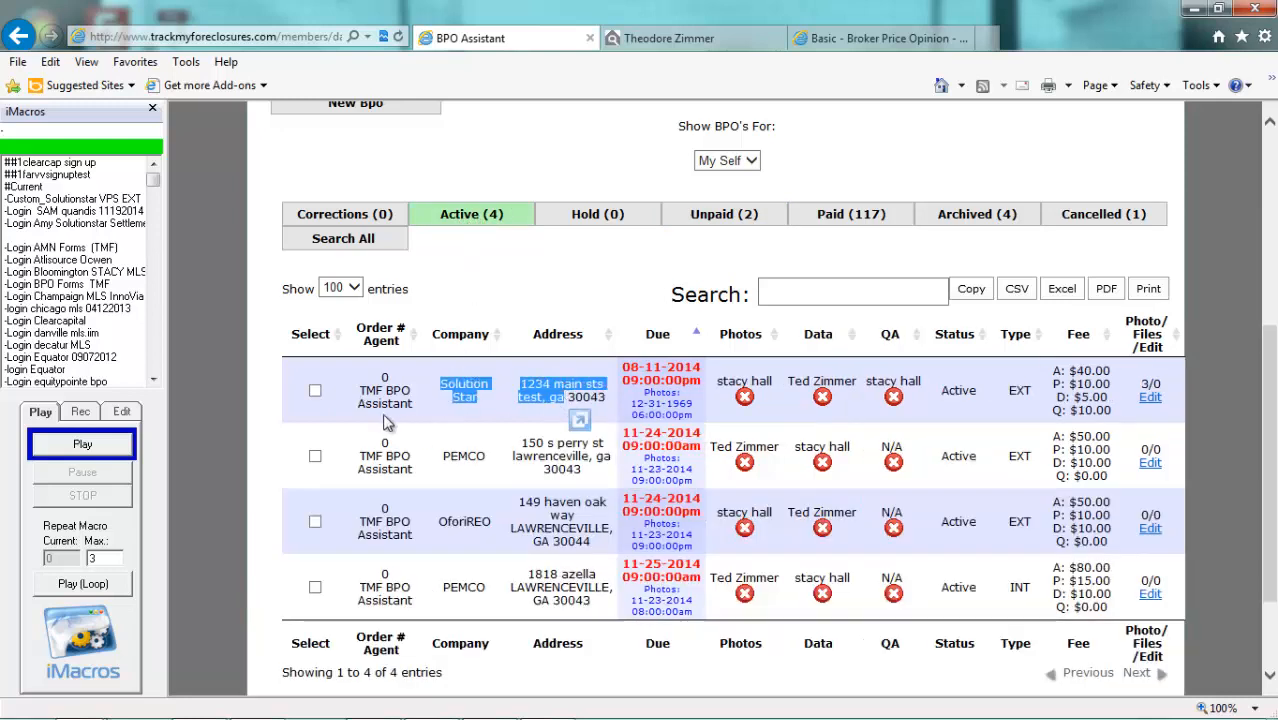
click(314, 396)
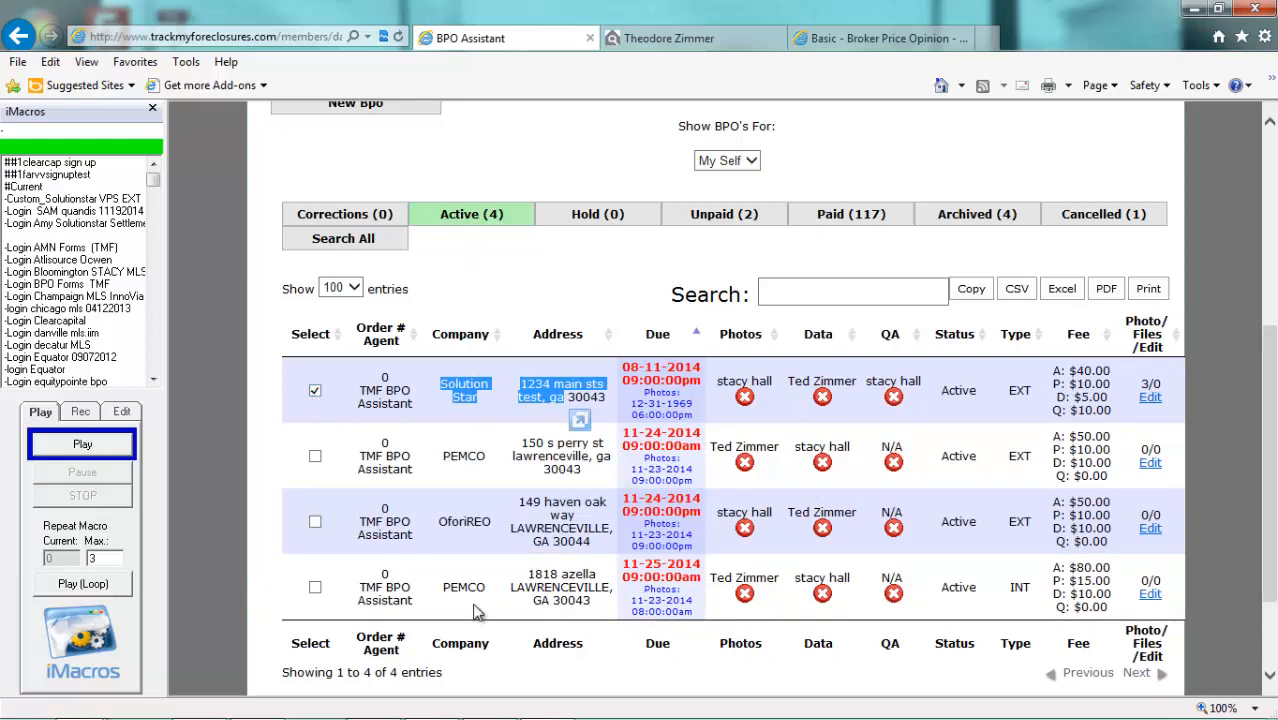
scroll(478, 613, down, 3)
click(489, 578)
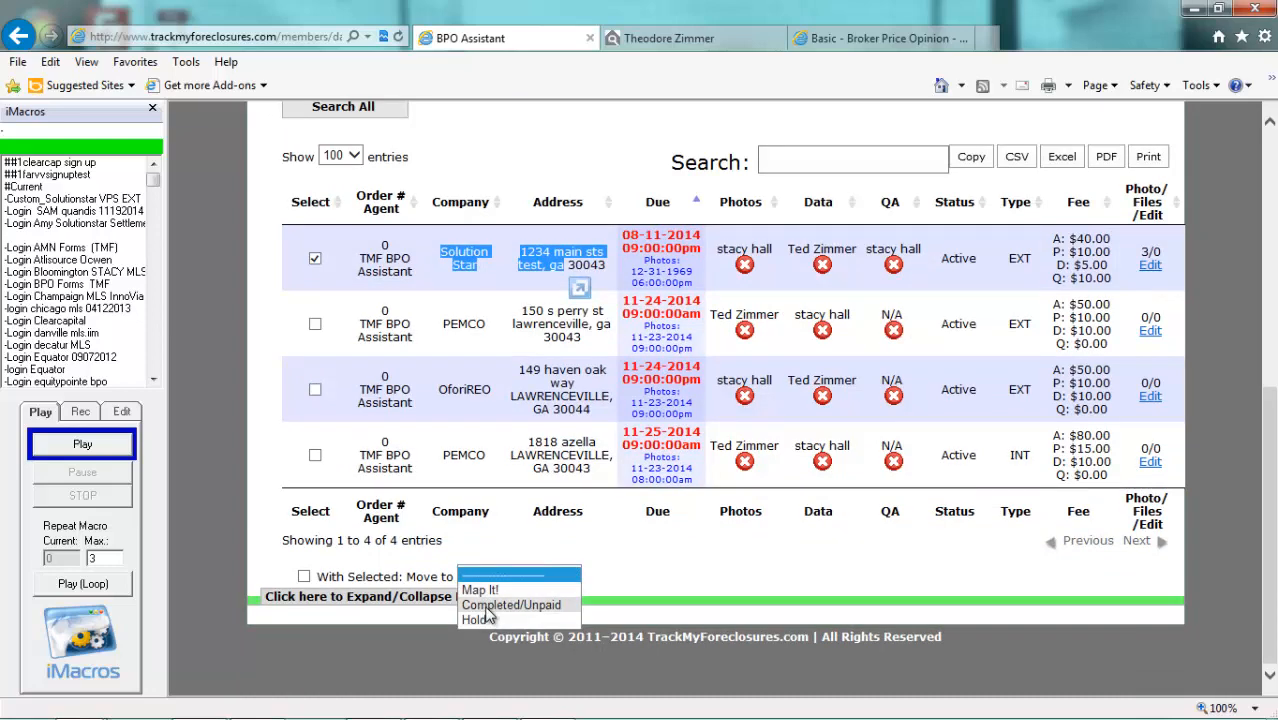
click(500, 603)
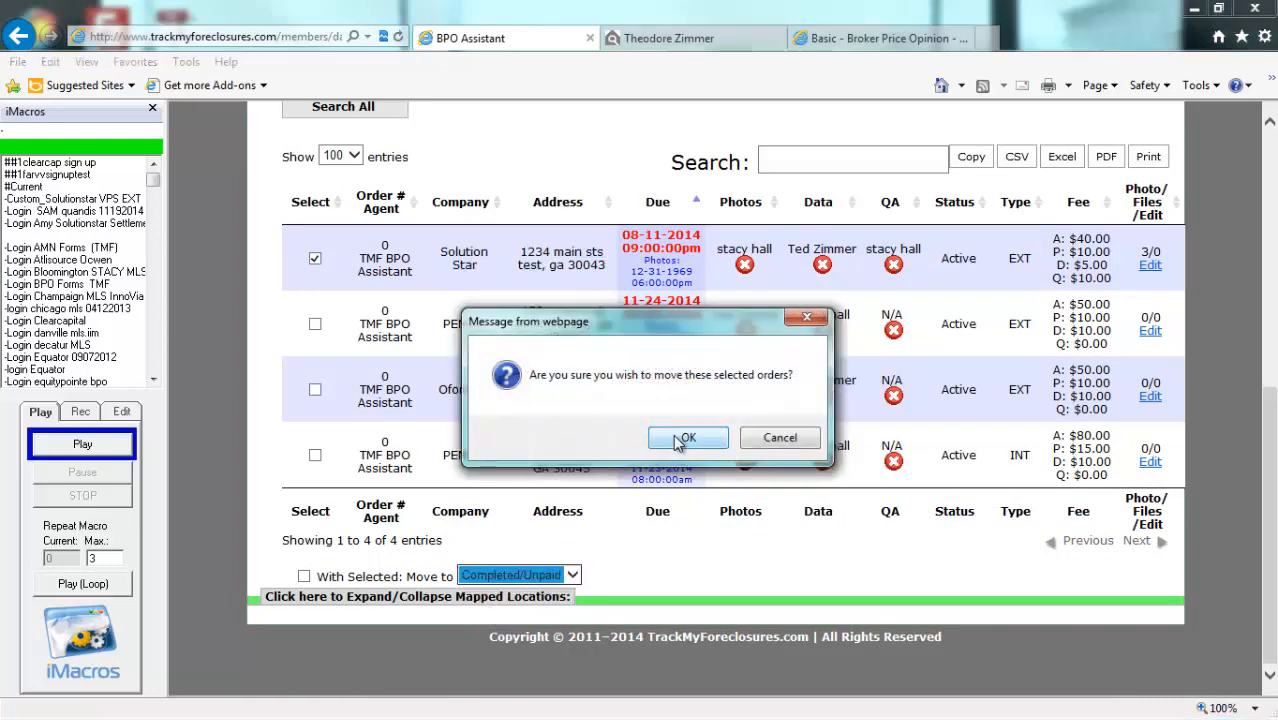
click(685, 438)
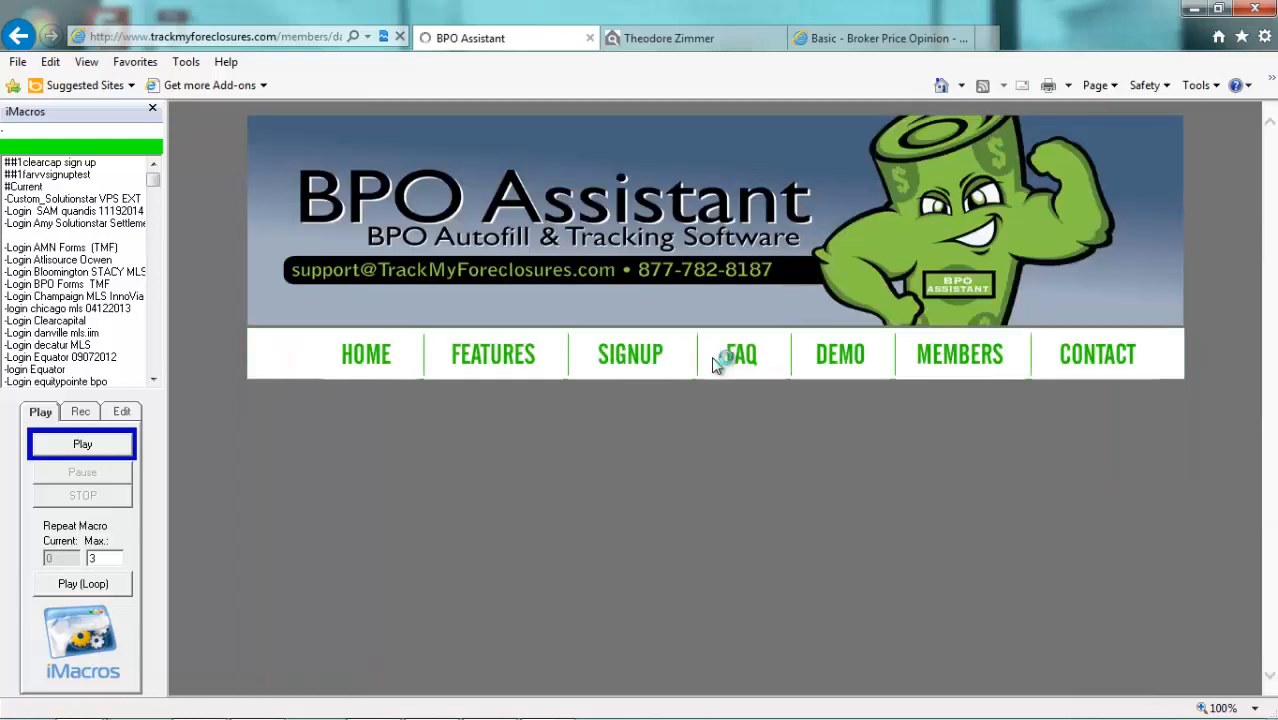
Step: Select all three remaining active orders and try to show their locations with Map It!
scroll(632, 533, down, 2)
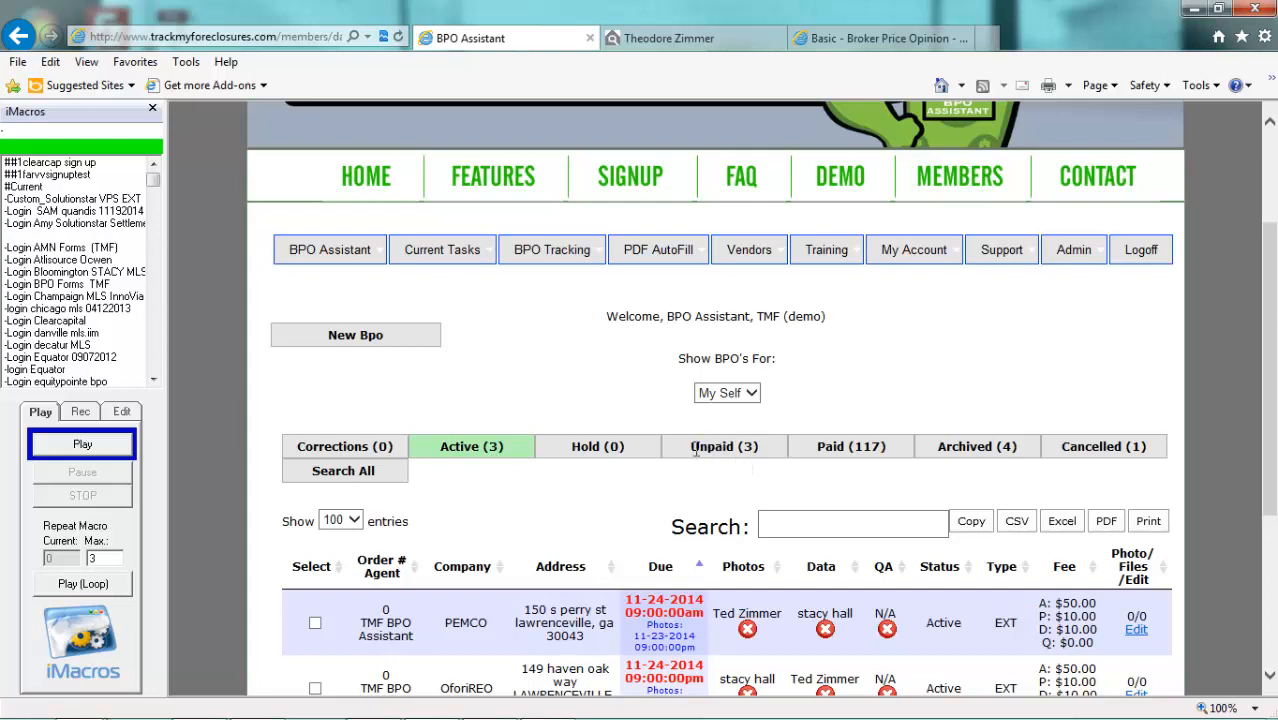
scroll(565, 516, down, 2)
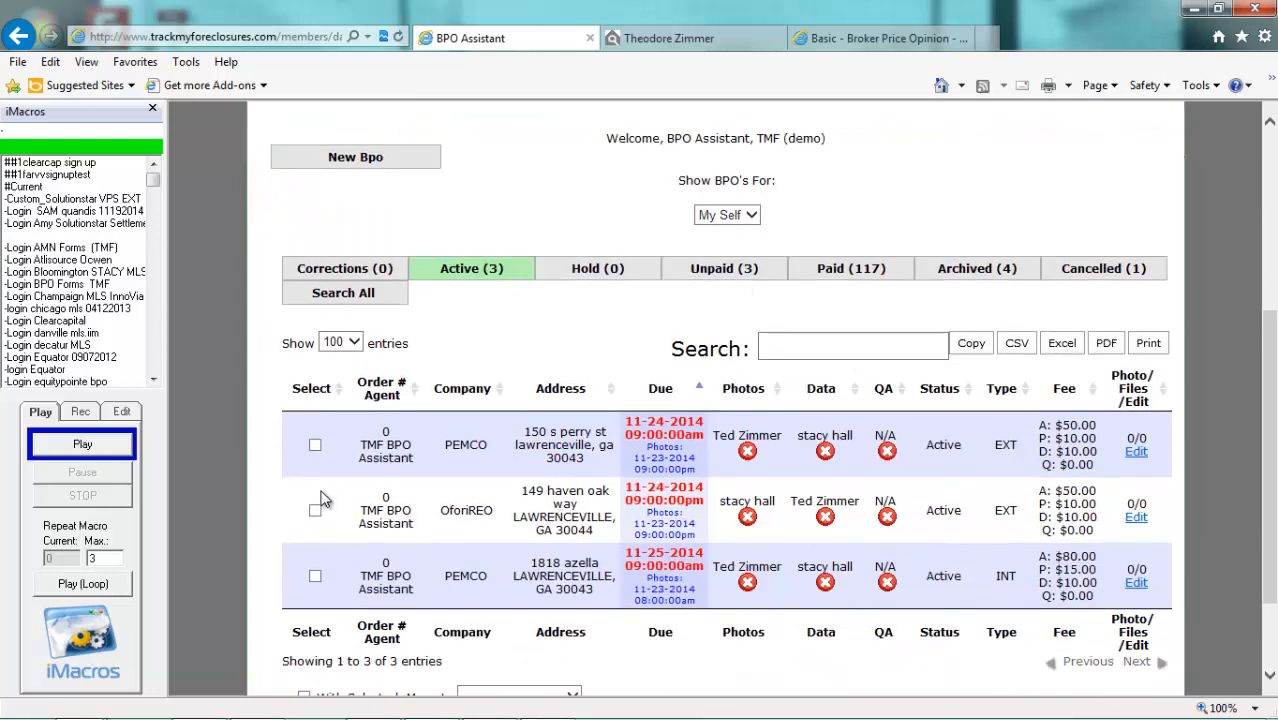
click(315, 444)
click(315, 511)
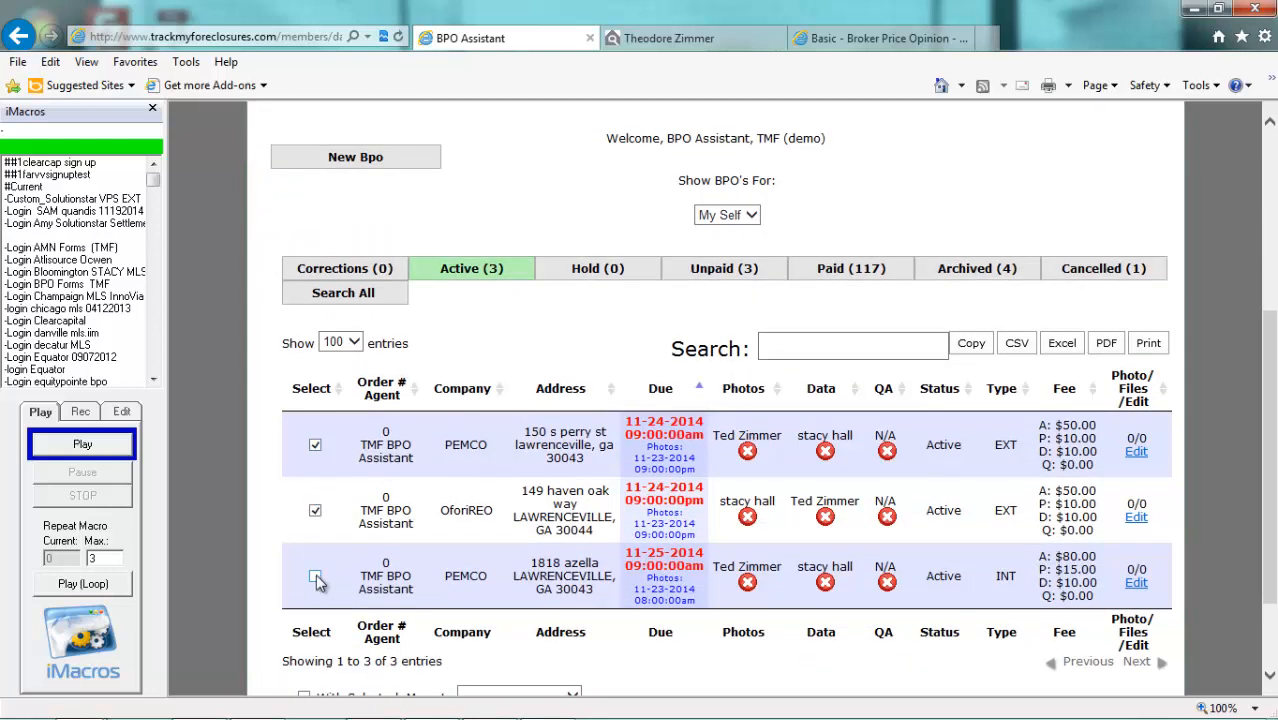
click(316, 576)
scroll(515, 355, down, 2)
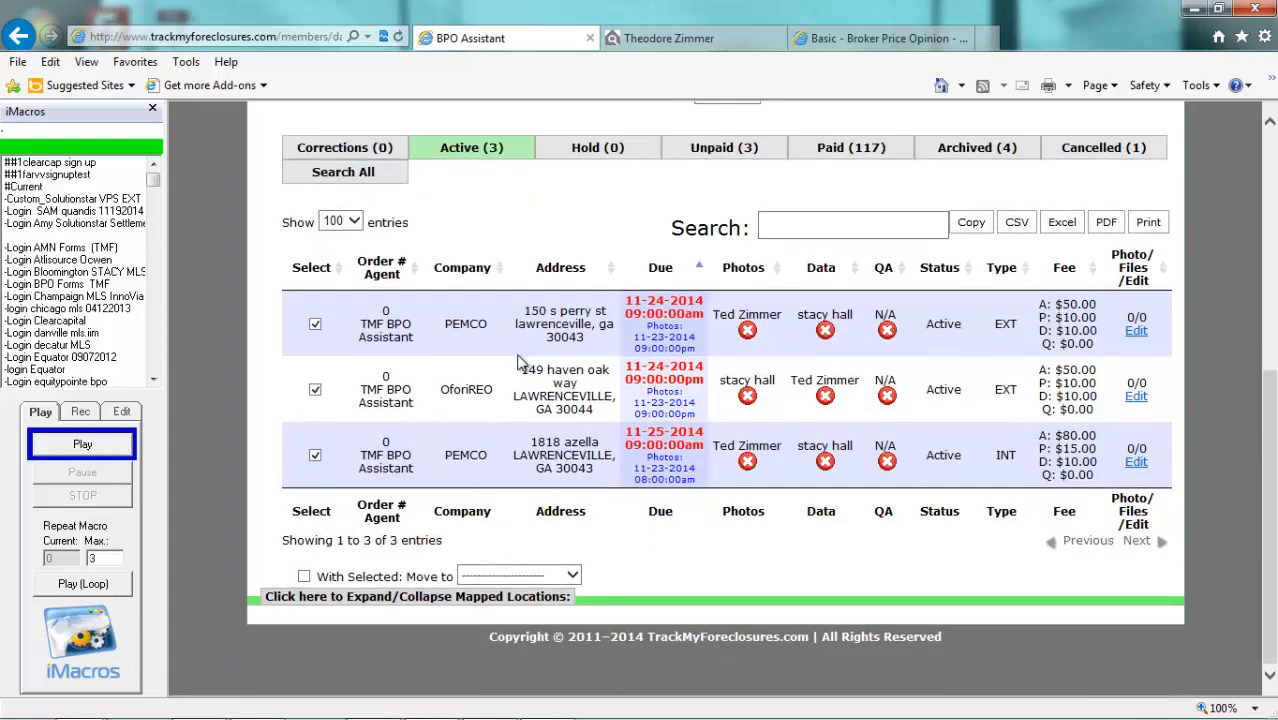
click(503, 576)
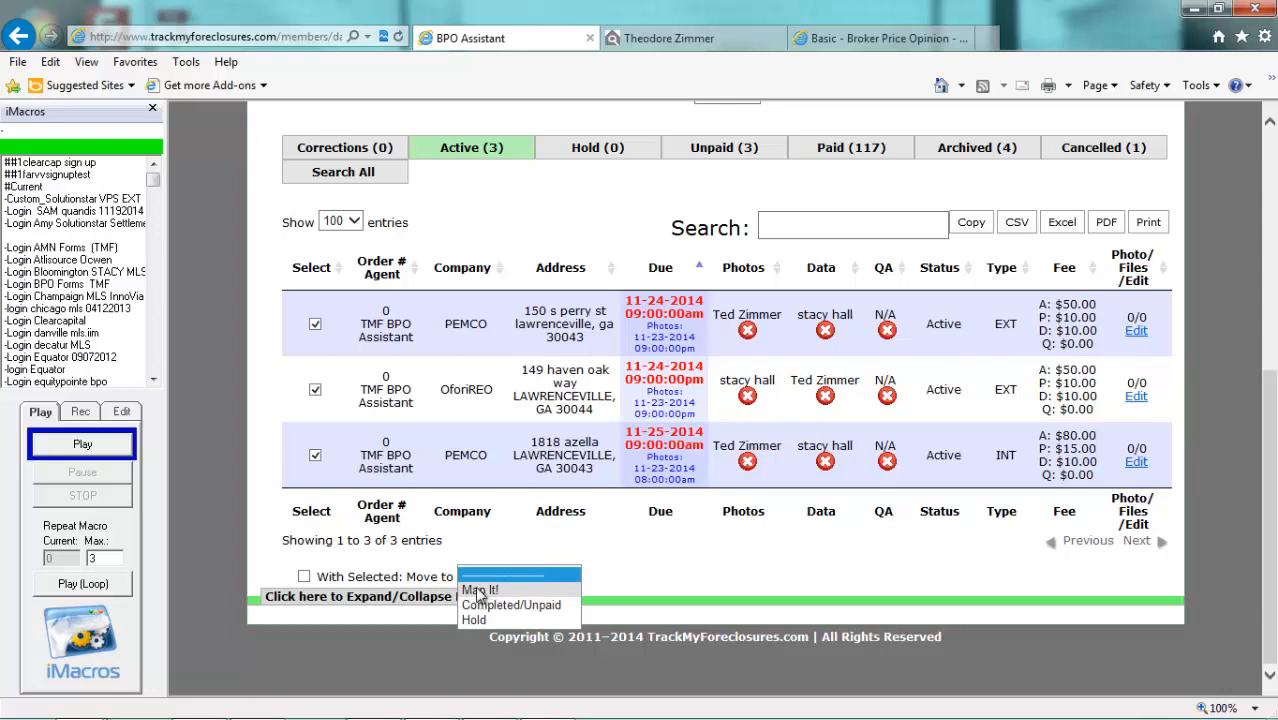
click(479, 592)
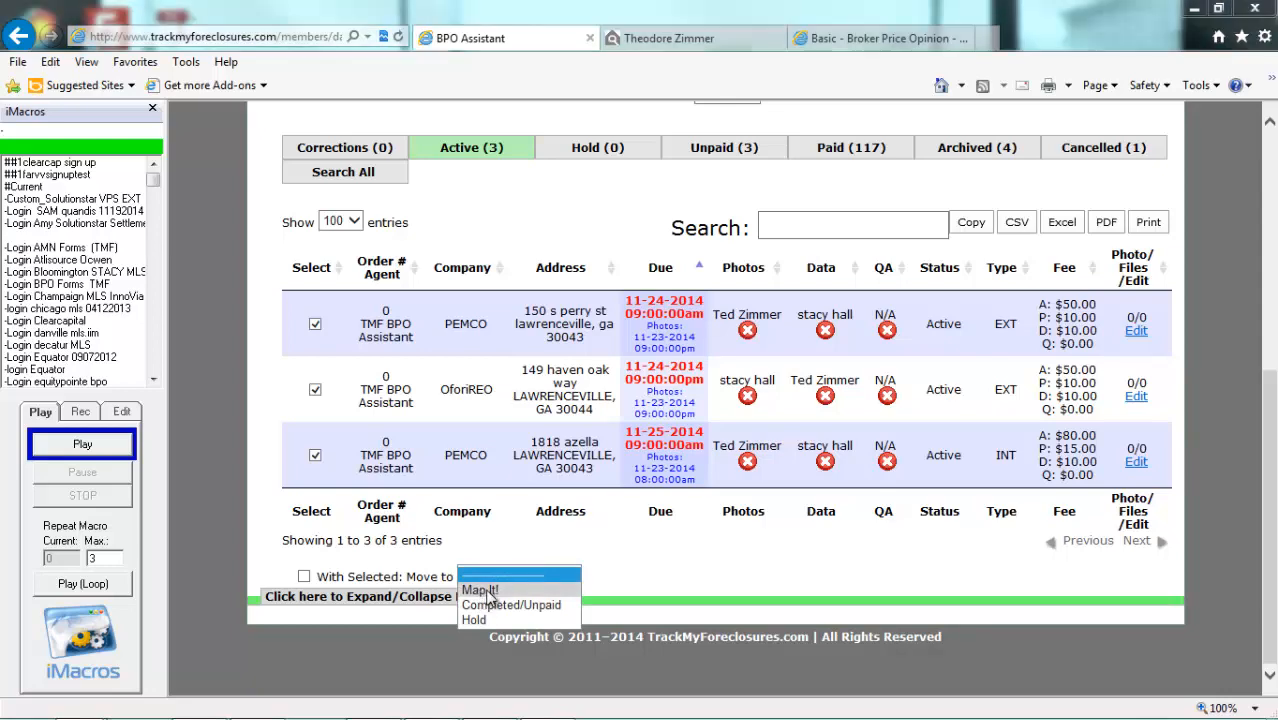
drag(651, 116, 525, 83)
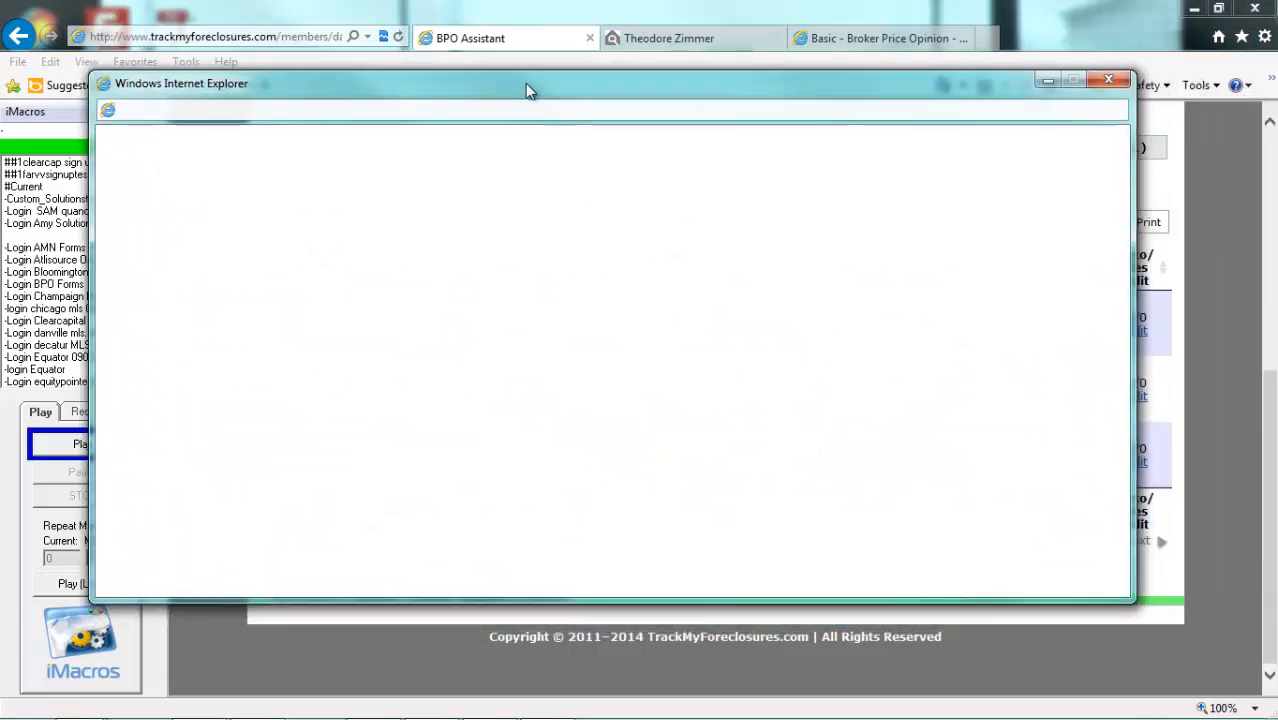
click(1108, 81)
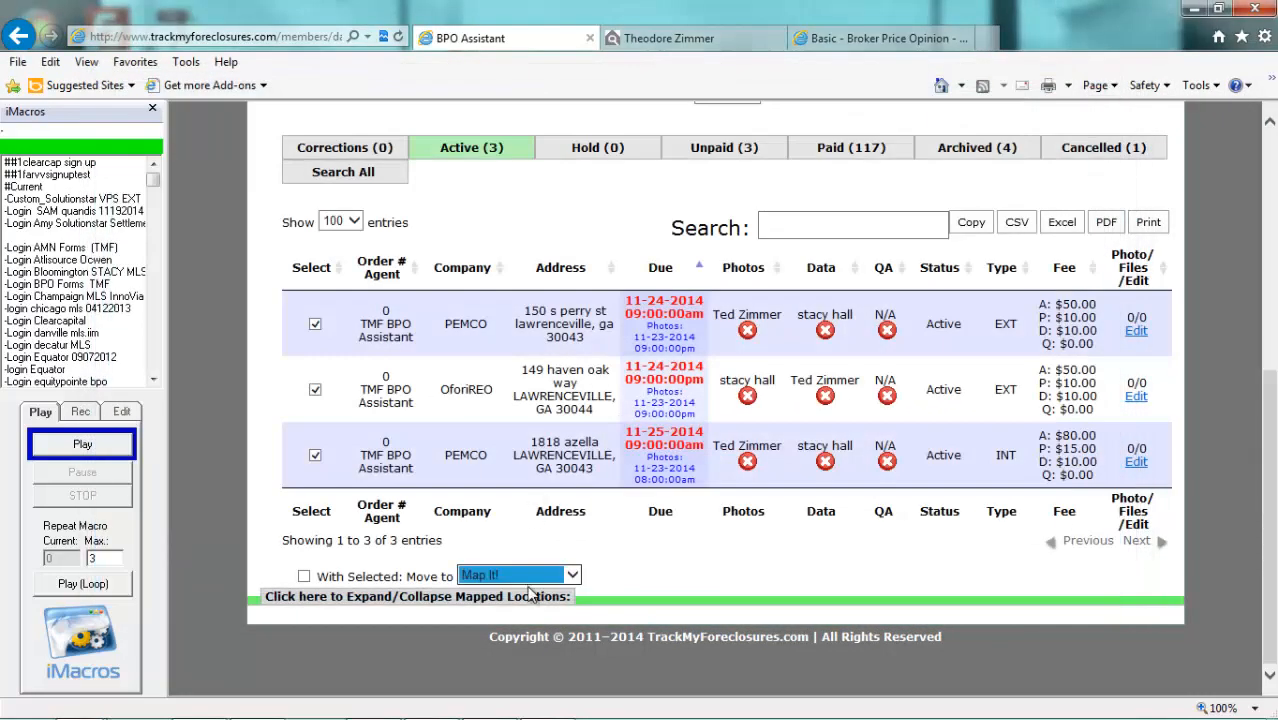
Step: Map the selected orders again, view their locations in Map mode instead of Satellite, and close the map window
click(515, 580)
click(502, 576)
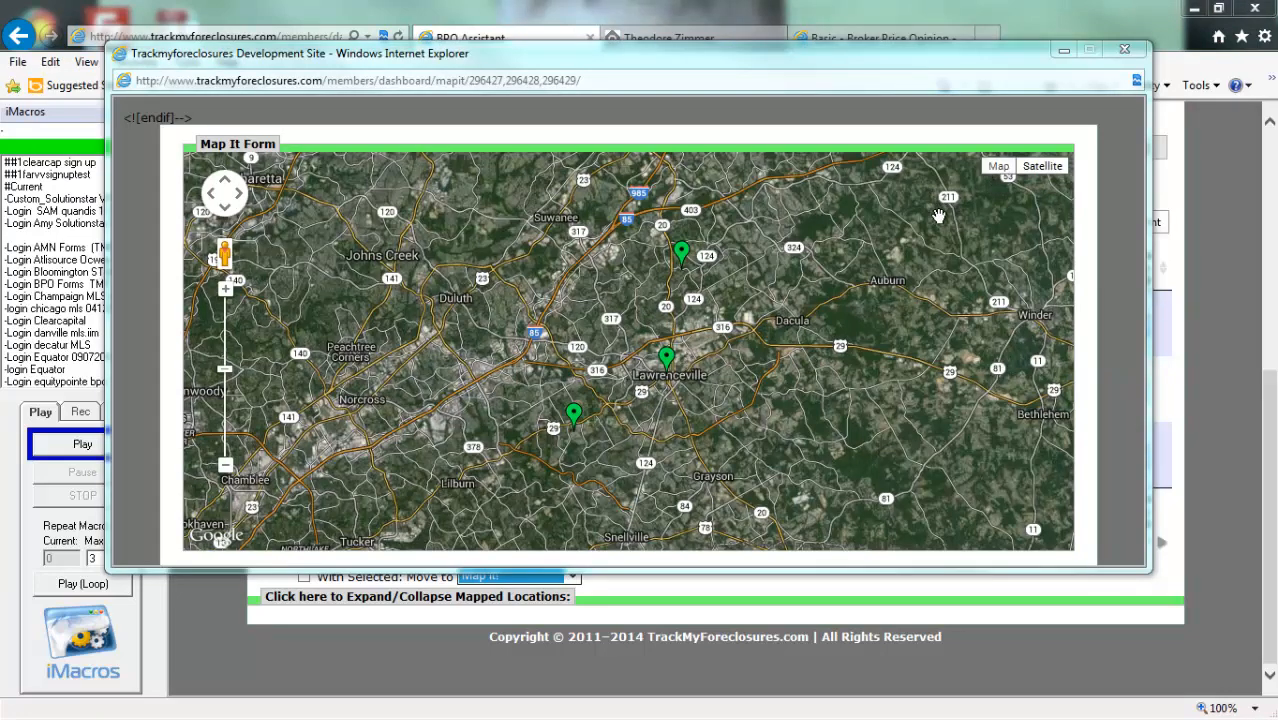
click(998, 166)
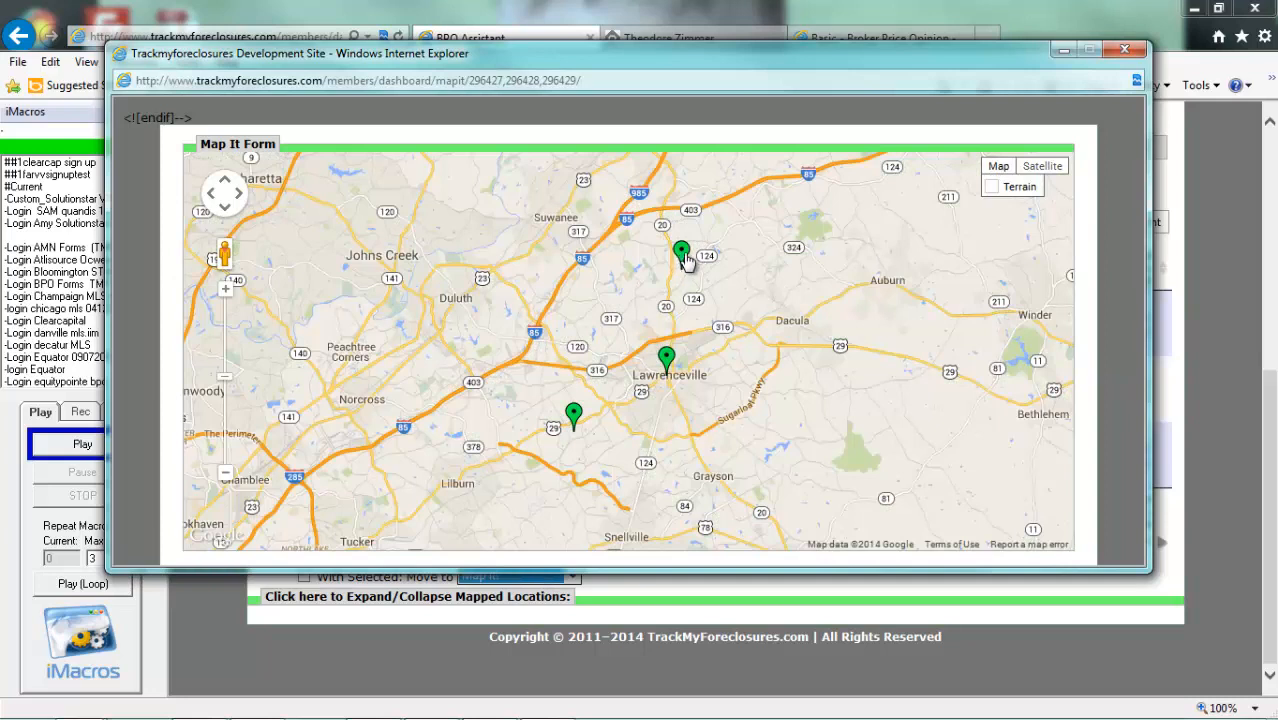
mouse_move(686, 259)
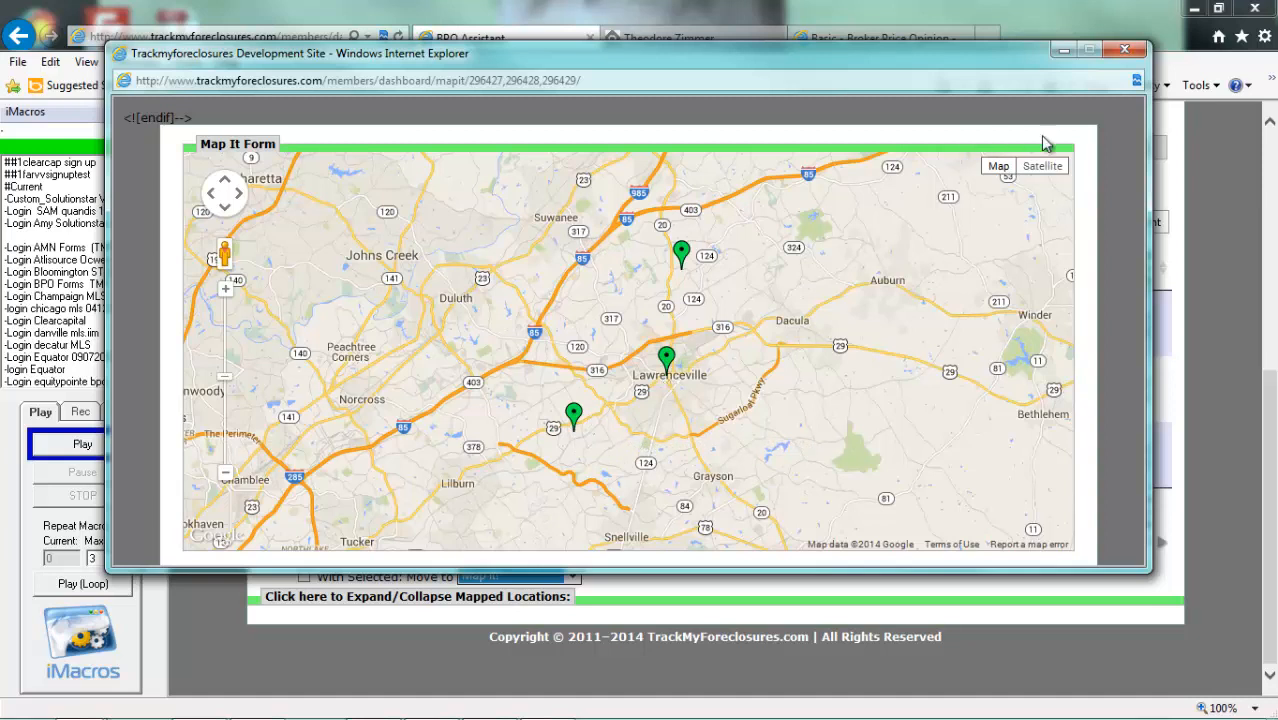
click(1125, 52)
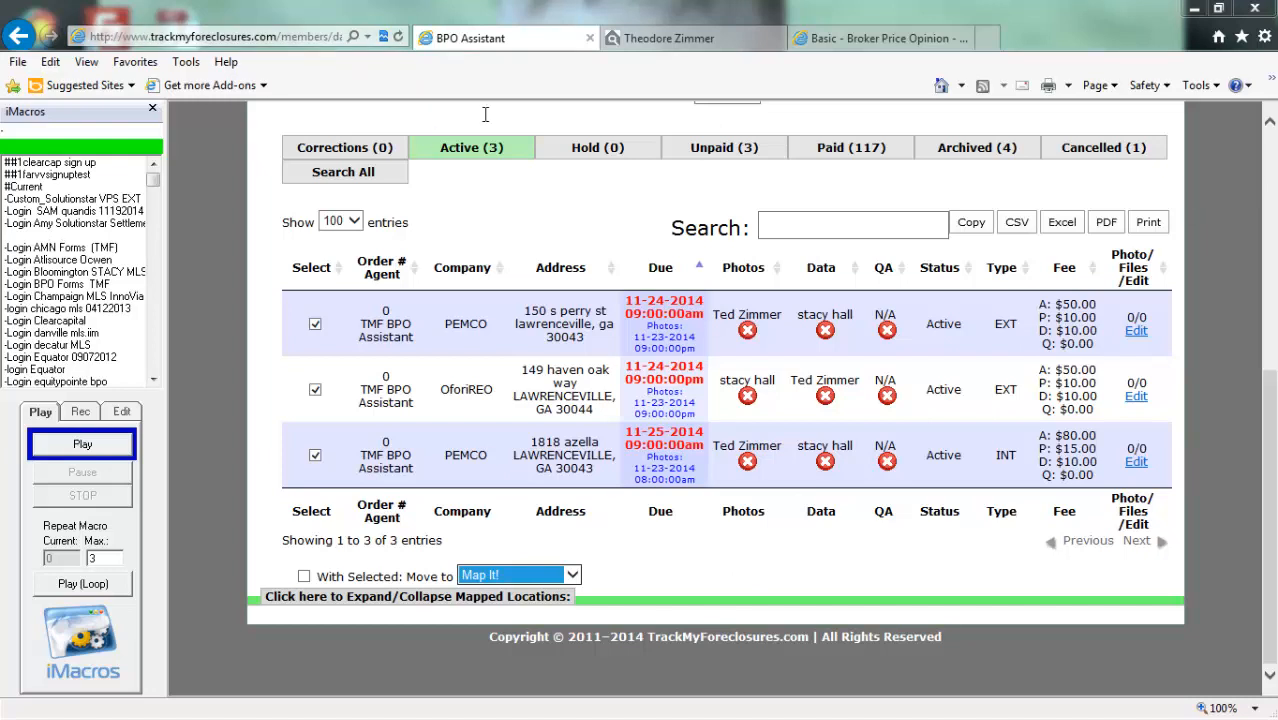
Step: Open the first active PEMCO order for editing and go to its Files/Photos section
click(1137, 332)
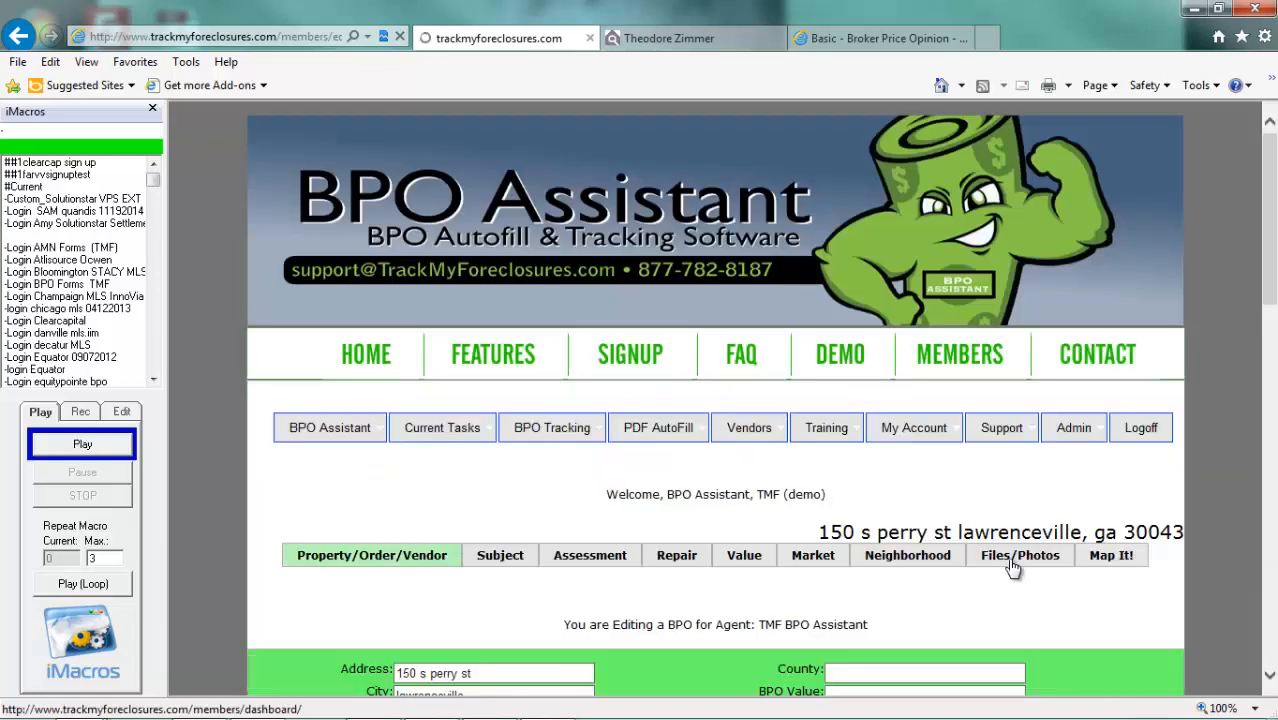
click(1011, 562)
scroll(617, 505, down, 3)
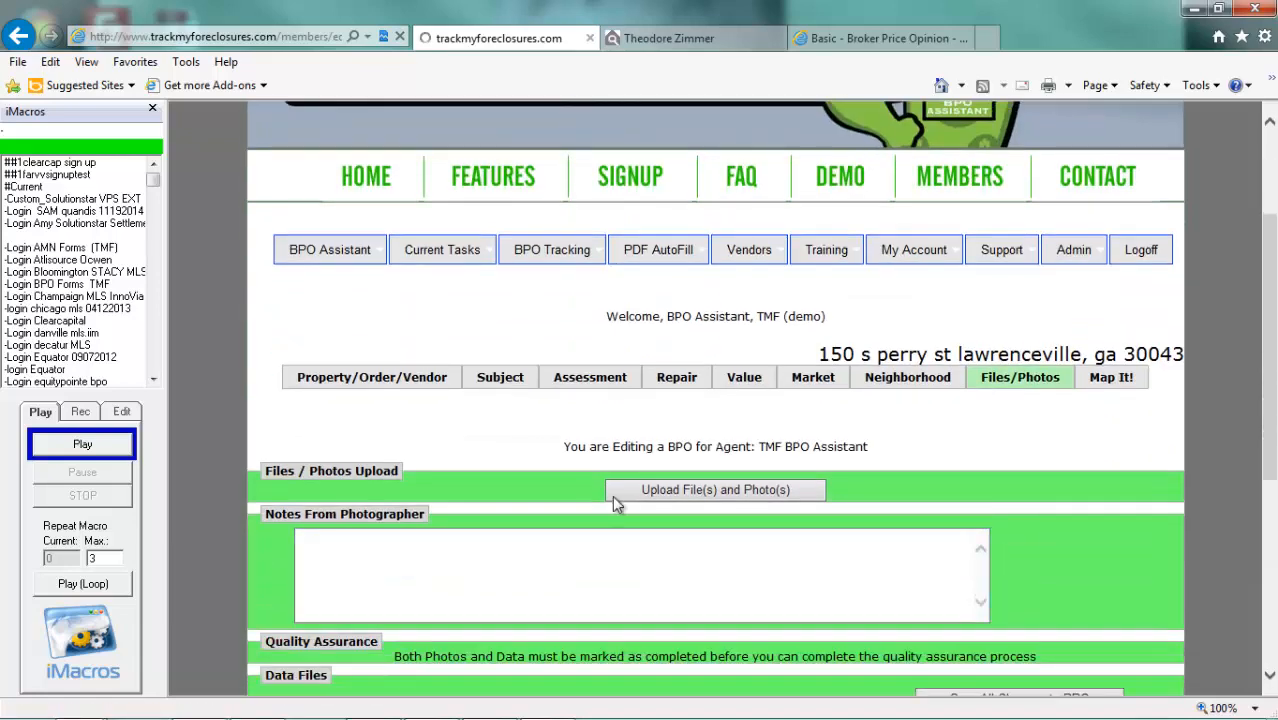
Step: Upload the photos a1, a2, a3 and FRONT to the order and look over the uploaded pictures
click(656, 496)
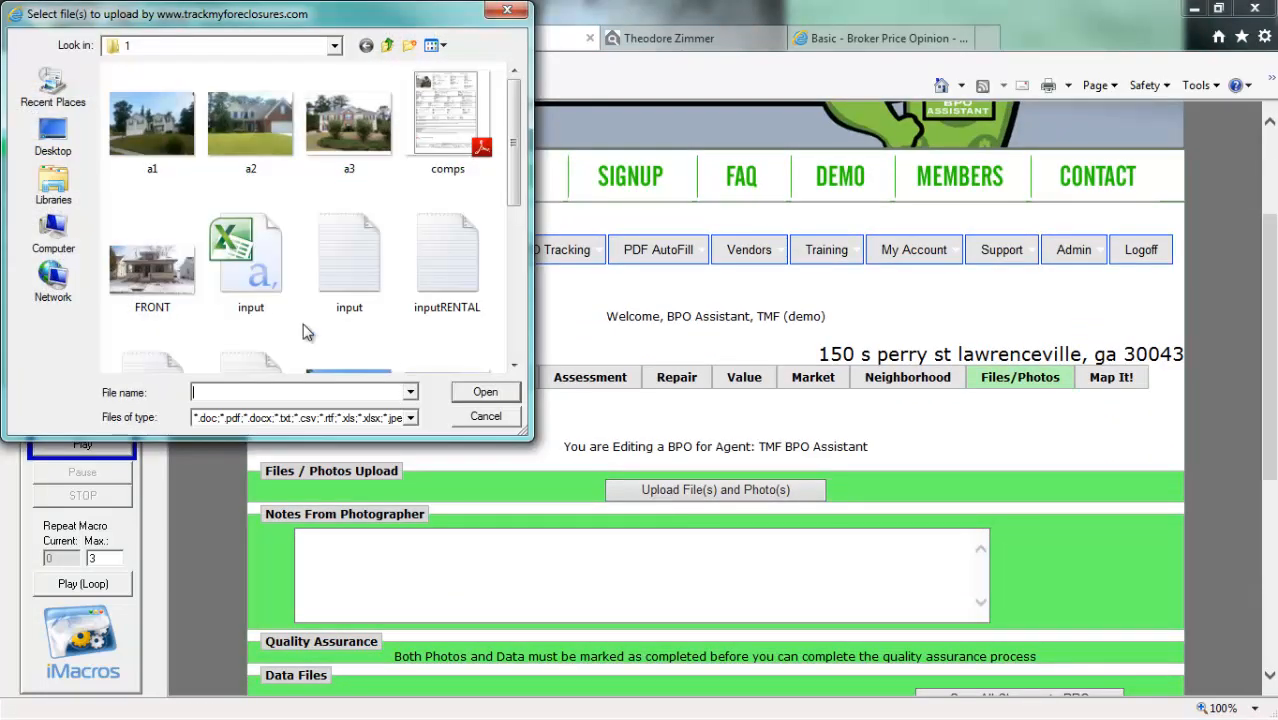
click(152, 125)
ctrl+click(152, 268)
ctrl+click(243, 126)
ctrl+click(307, 120)
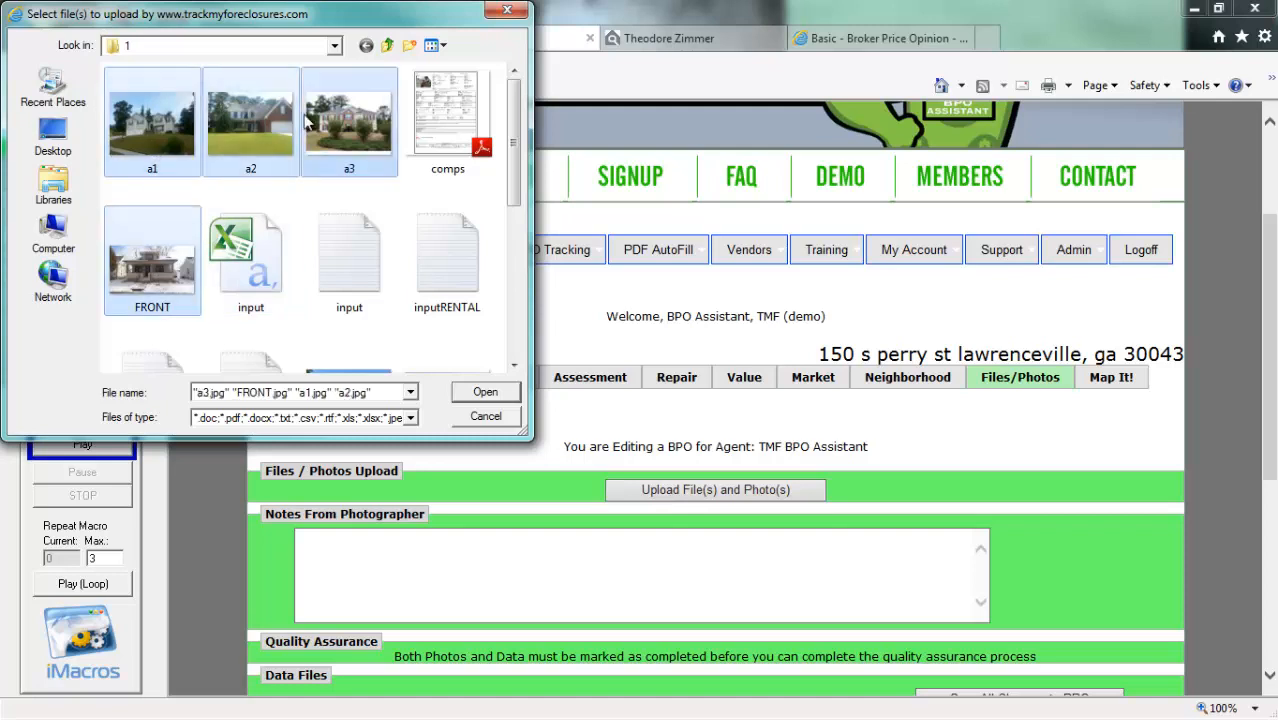
click(486, 393)
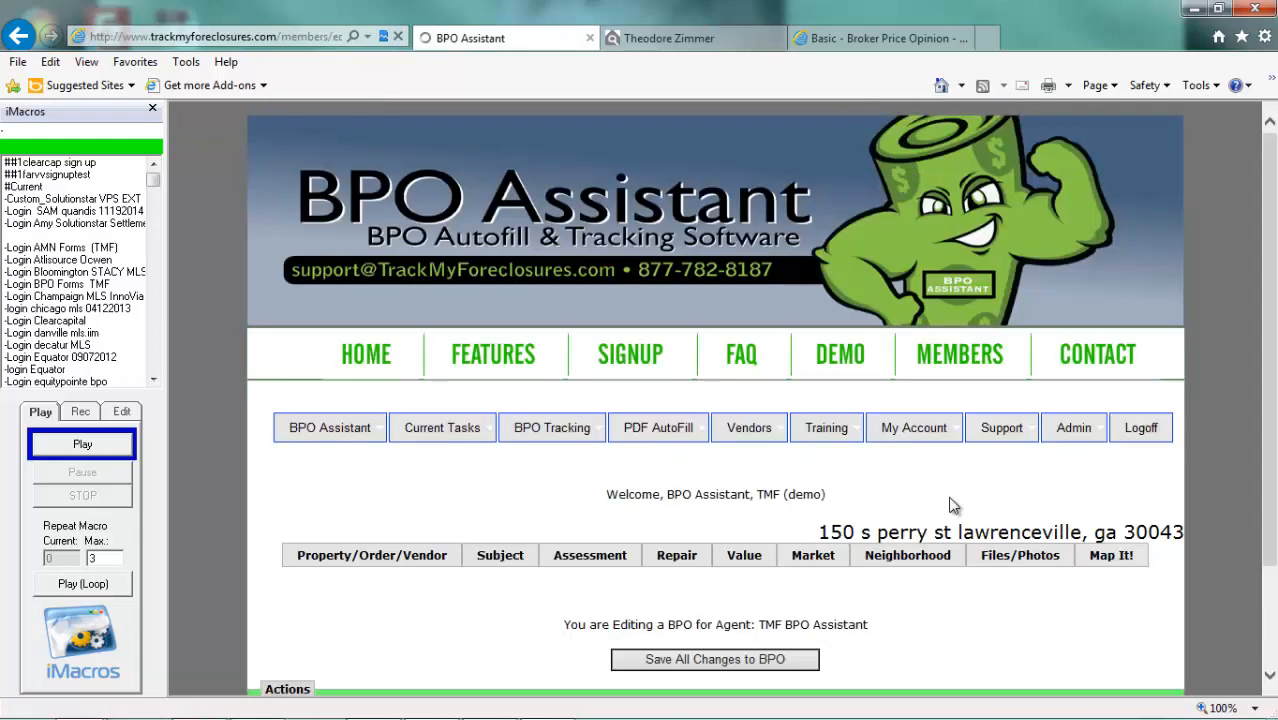
scroll(860, 560, down, 4)
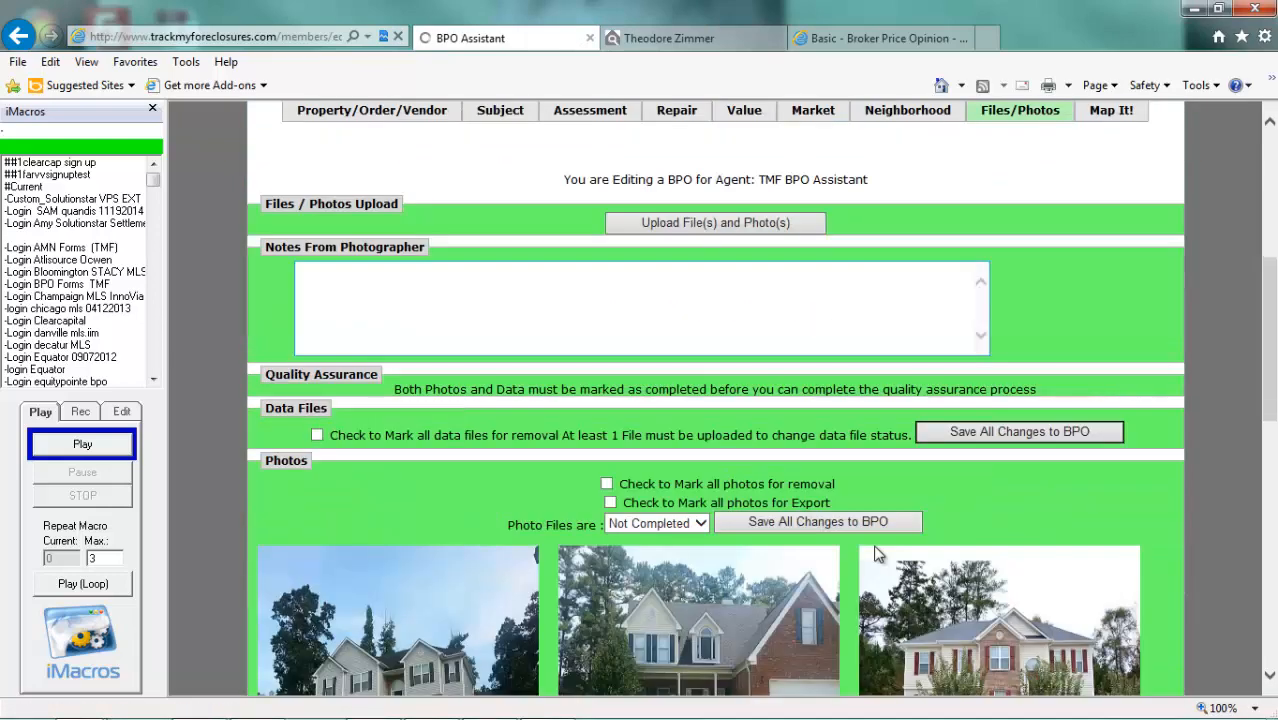
scroll(779, 471, down, 2)
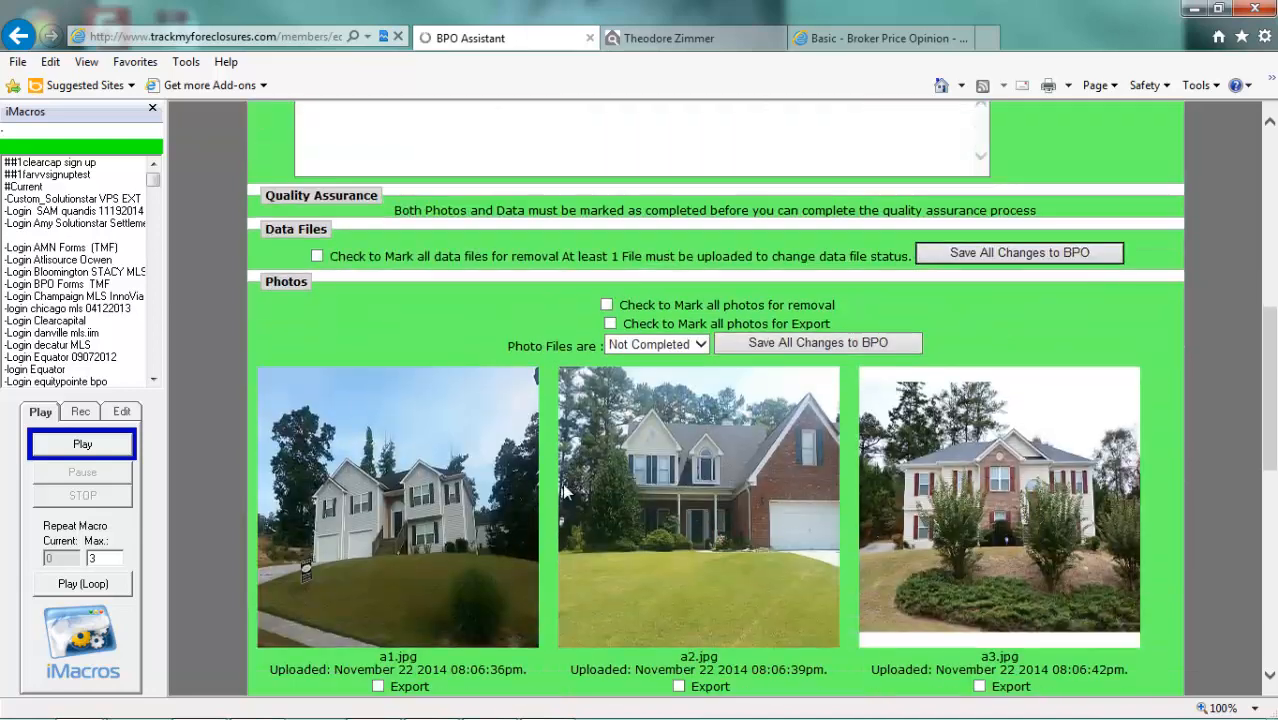
scroll(593, 573, down, 2)
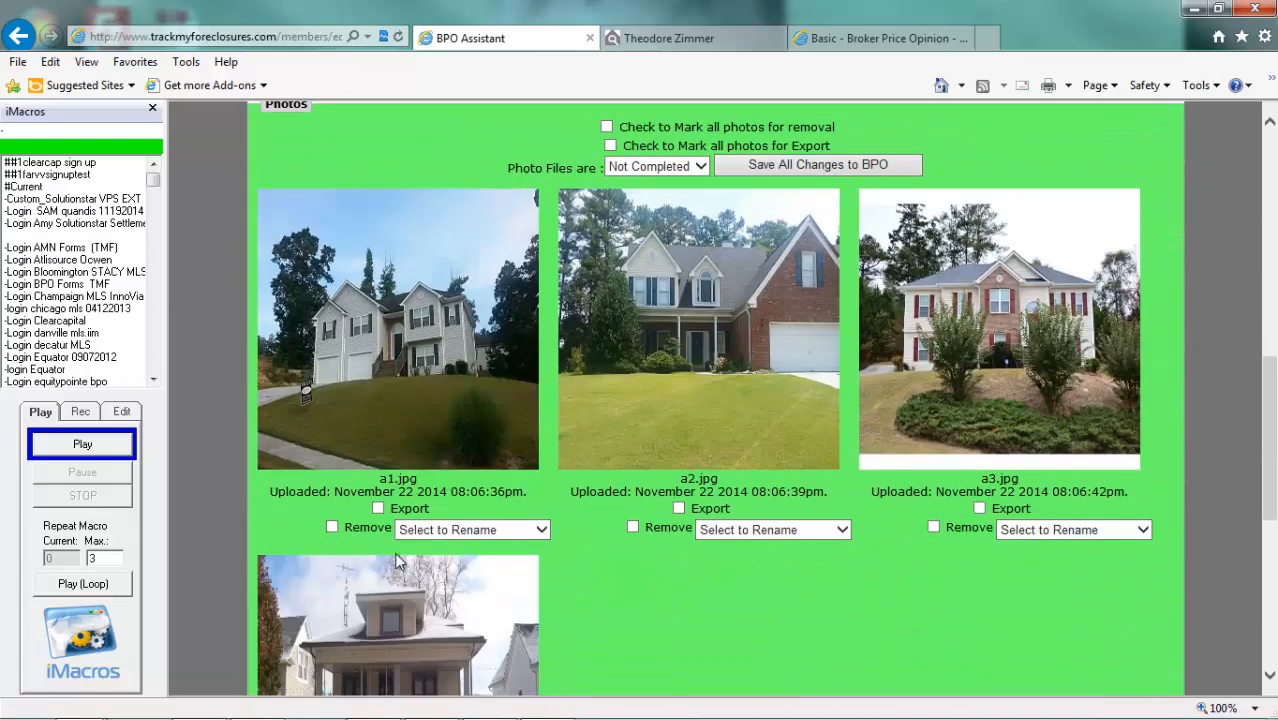
Step: Upload the comps PDF to the order and check its entry under Data Files
scroll(533, 563, up, 3)
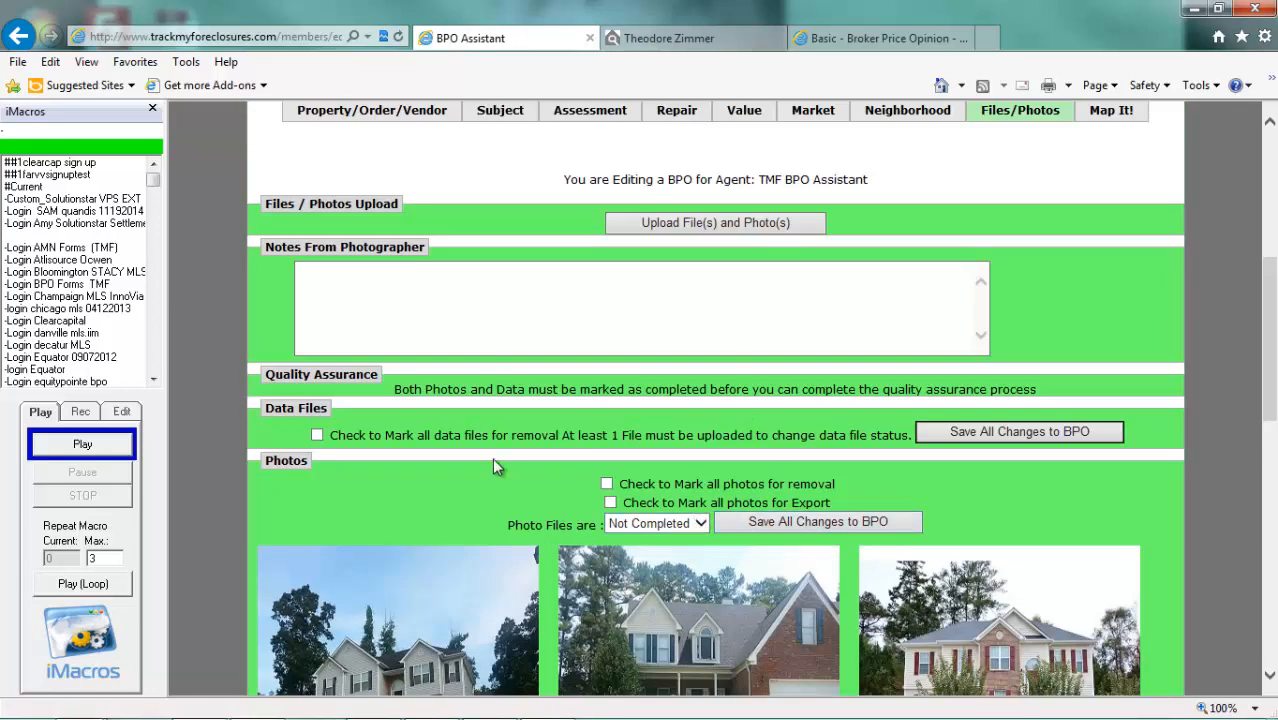
click(657, 222)
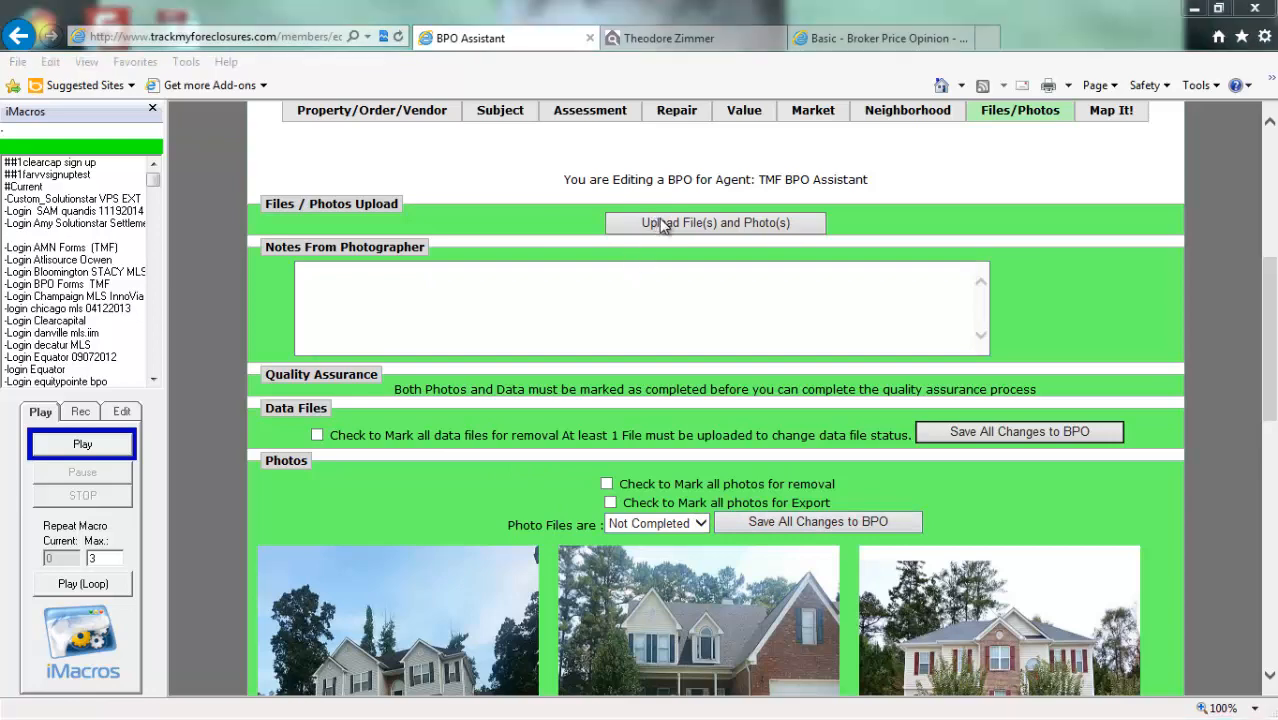
double_click(446, 120)
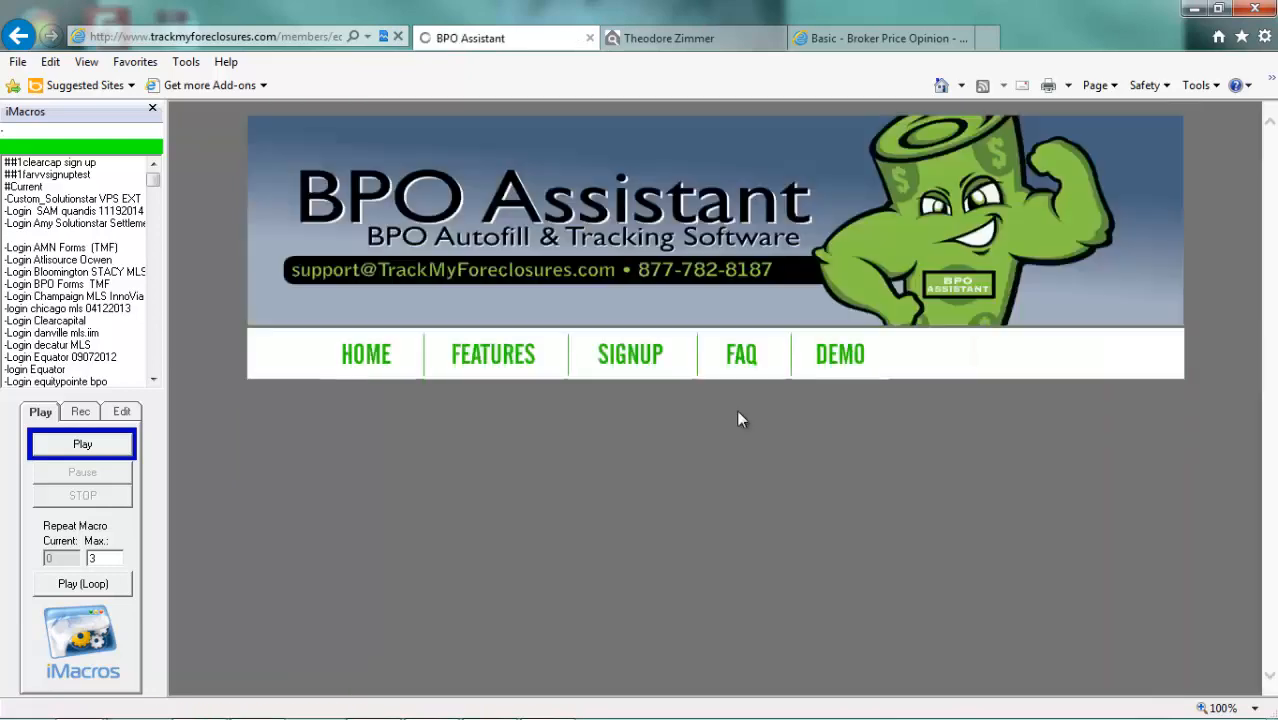
scroll(778, 540, down, 2)
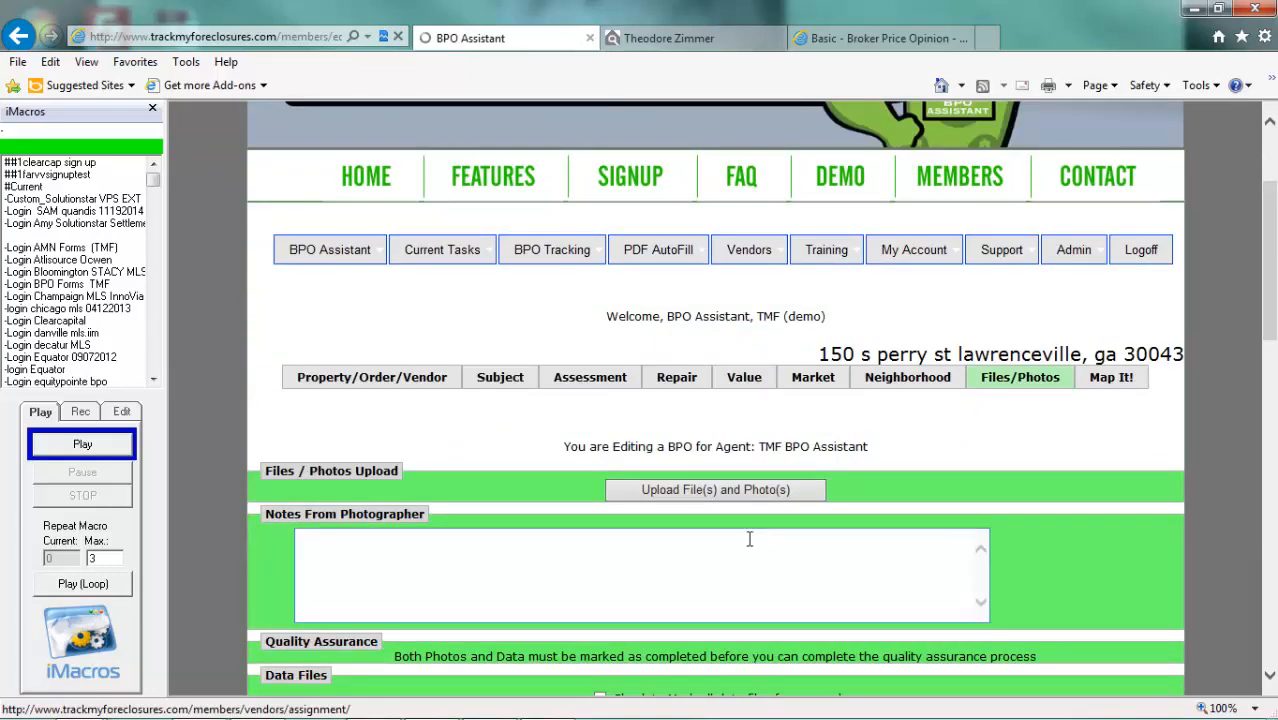
scroll(745, 535, down, 2)
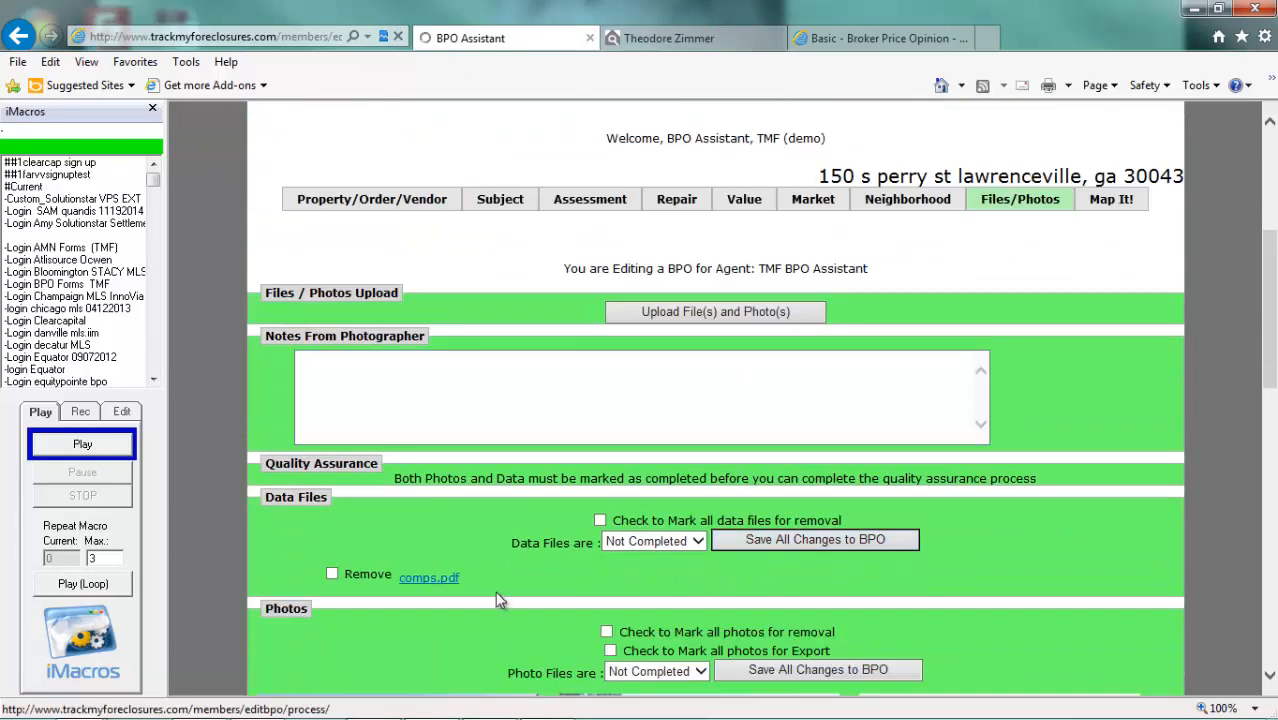
Step: Open the uploaded comps.pdf, look through its first page, and return to the start of the order's Files/Photos page
scroll(495, 591, down, 3)
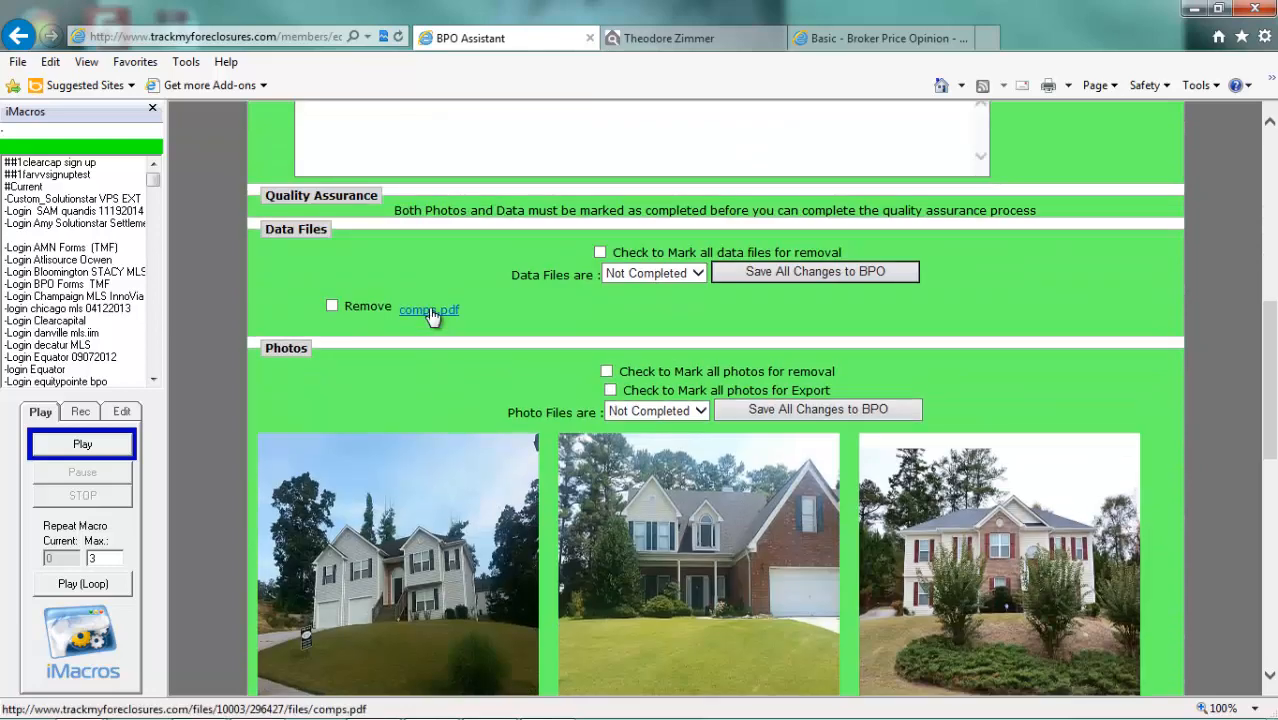
click(429, 311)
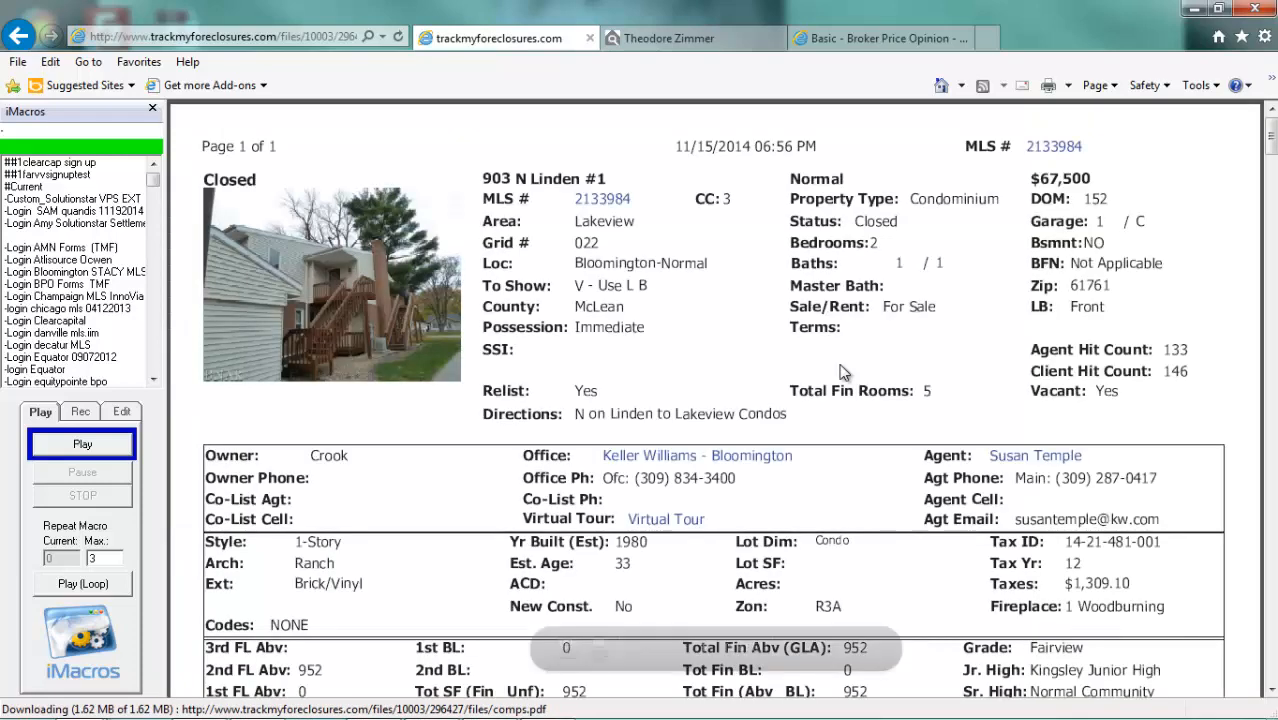
scroll(675, 393, down, 3)
scroll(675, 393, down, 8)
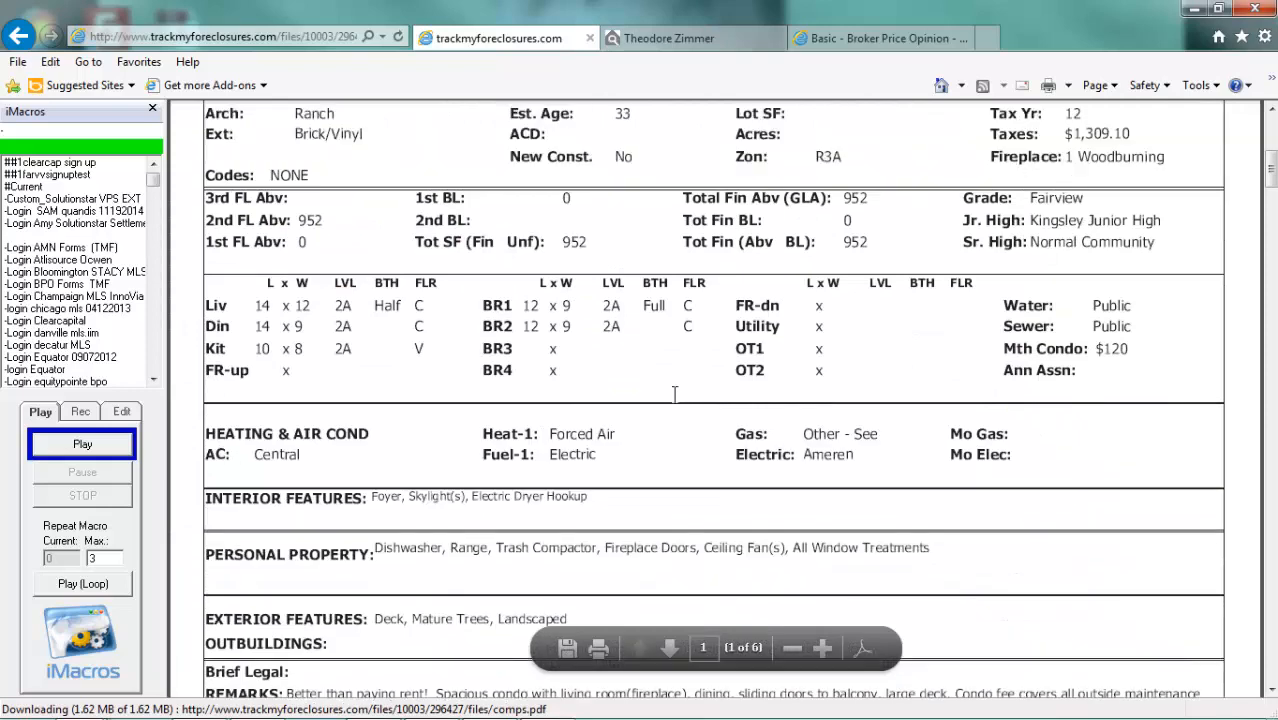
scroll(675, 393, up, 10)
click(16, 38)
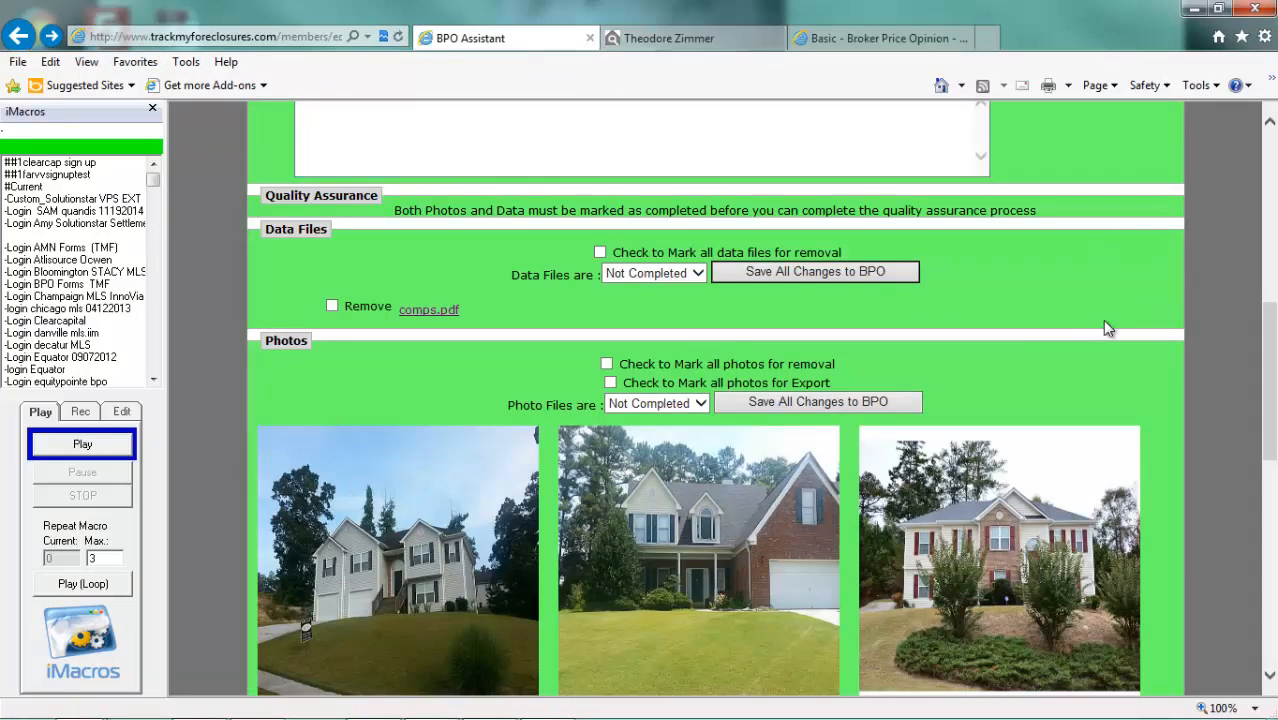
scroll(1102, 322, up, 2)
scroll(1102, 328, up, 3)
scroll(1077, 350, up, 1)
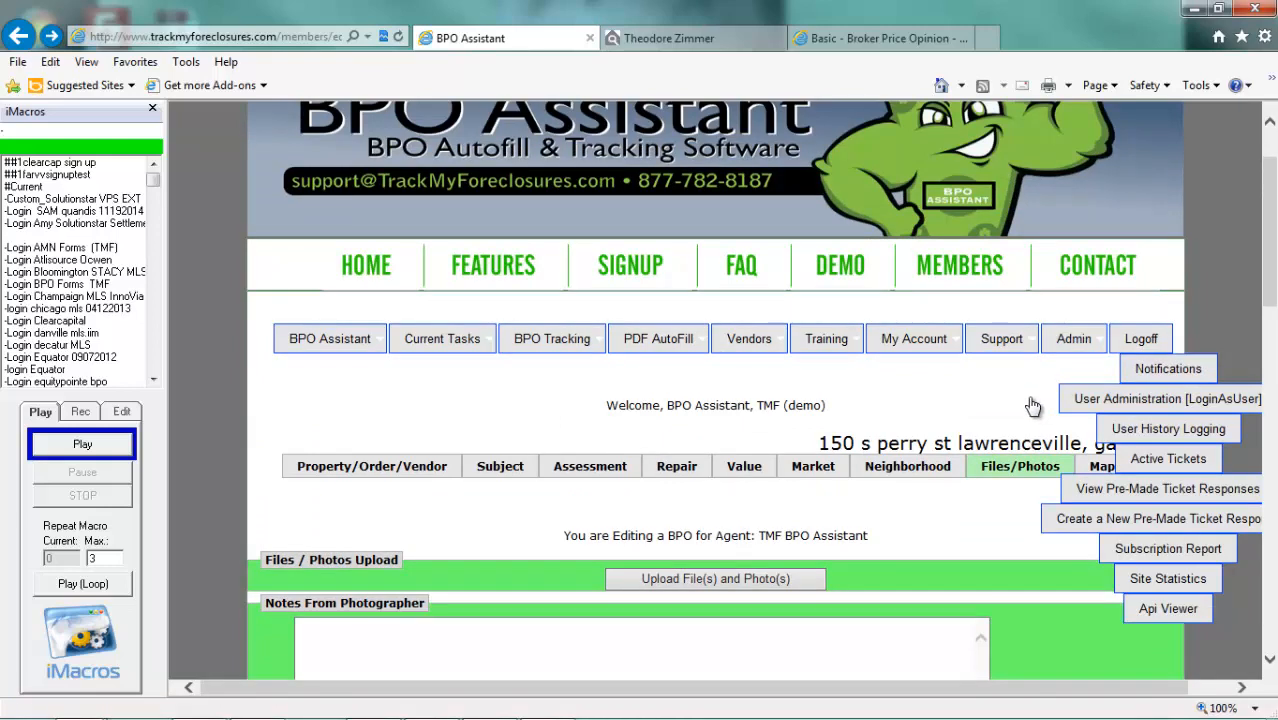
scroll(1037, 405, up, 1)
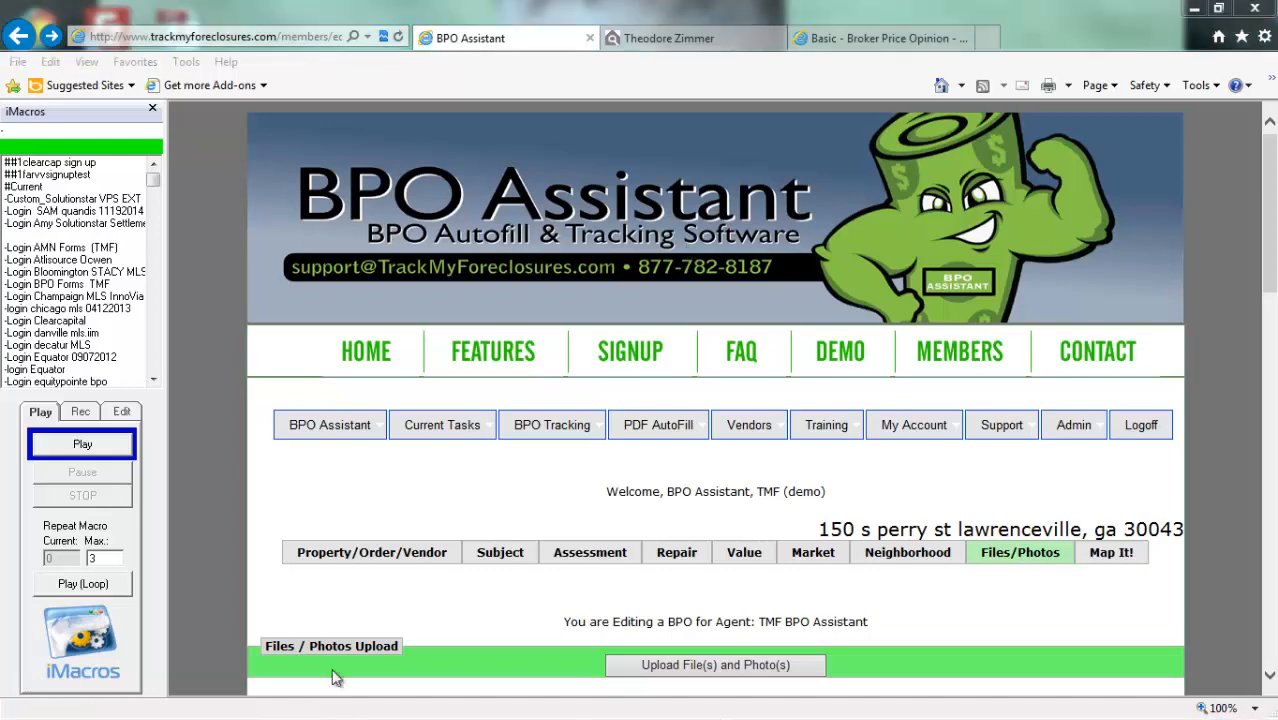
Step: Minimize the browser, view the list of companies in bpo asst companies.pdf in Adobe Reader, and minimize that document
click(1190, 10)
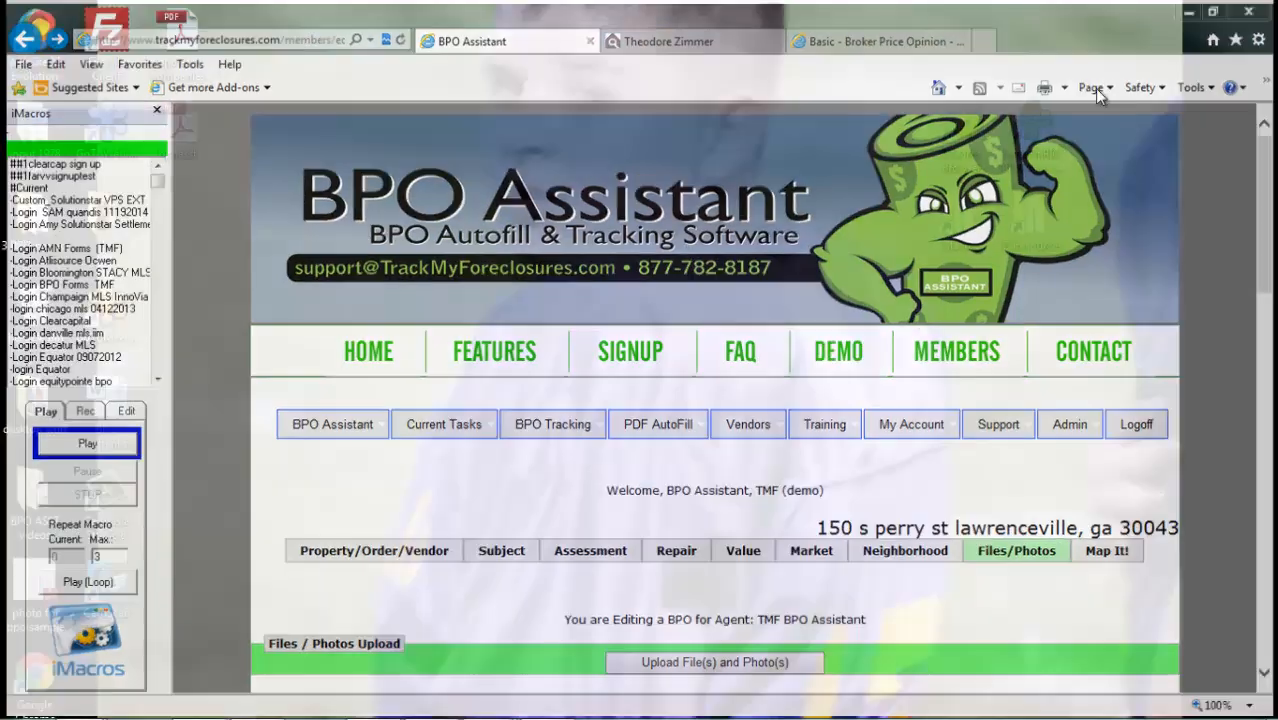
mouse_move(506, 712)
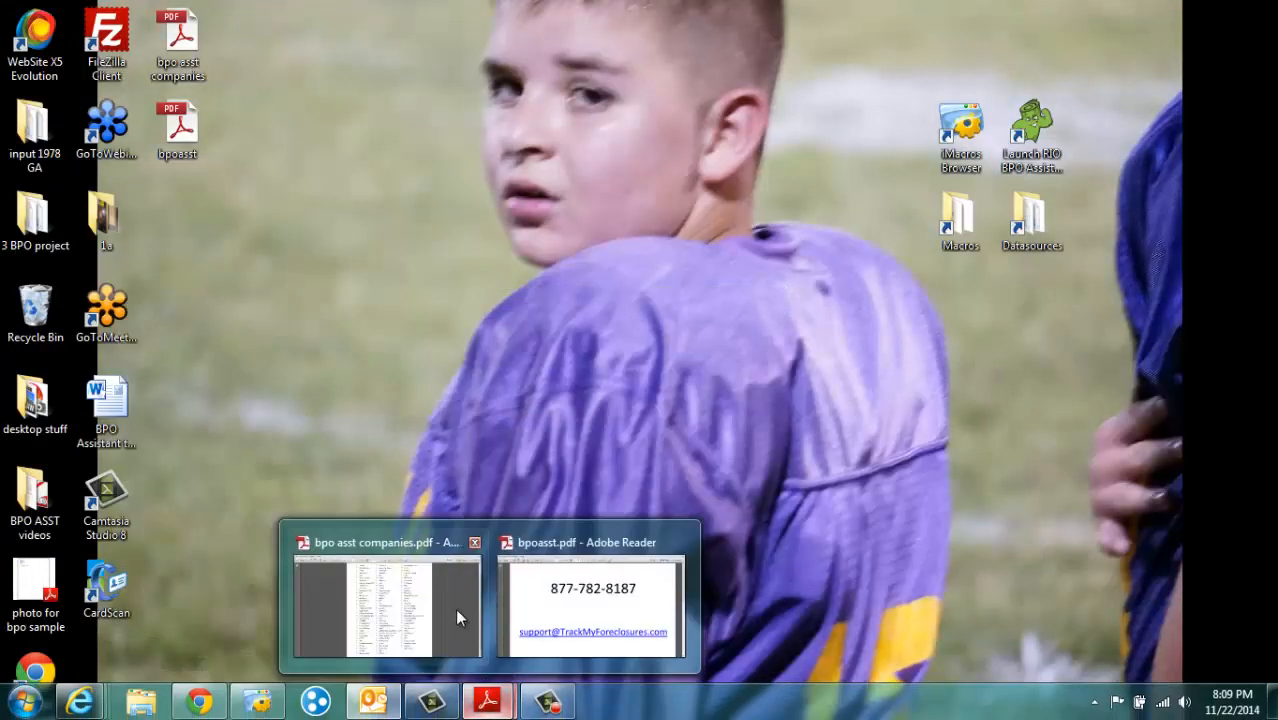
click(470, 540)
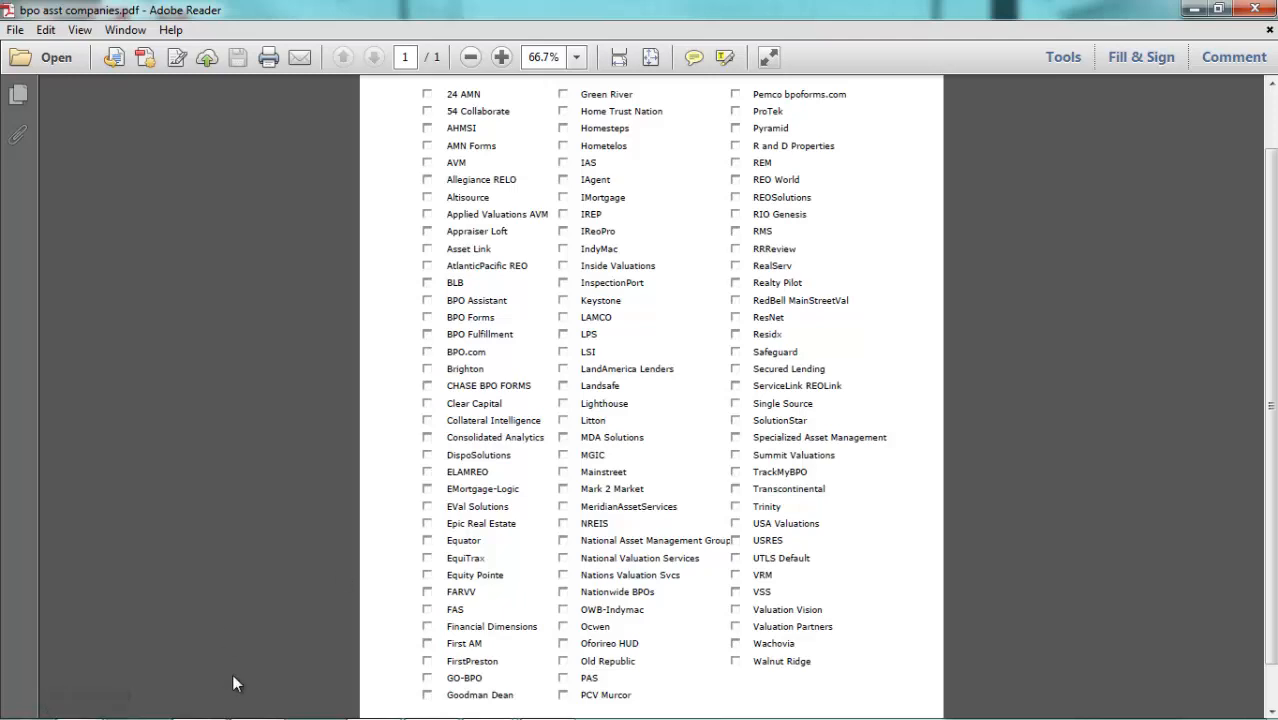
click(1203, 9)
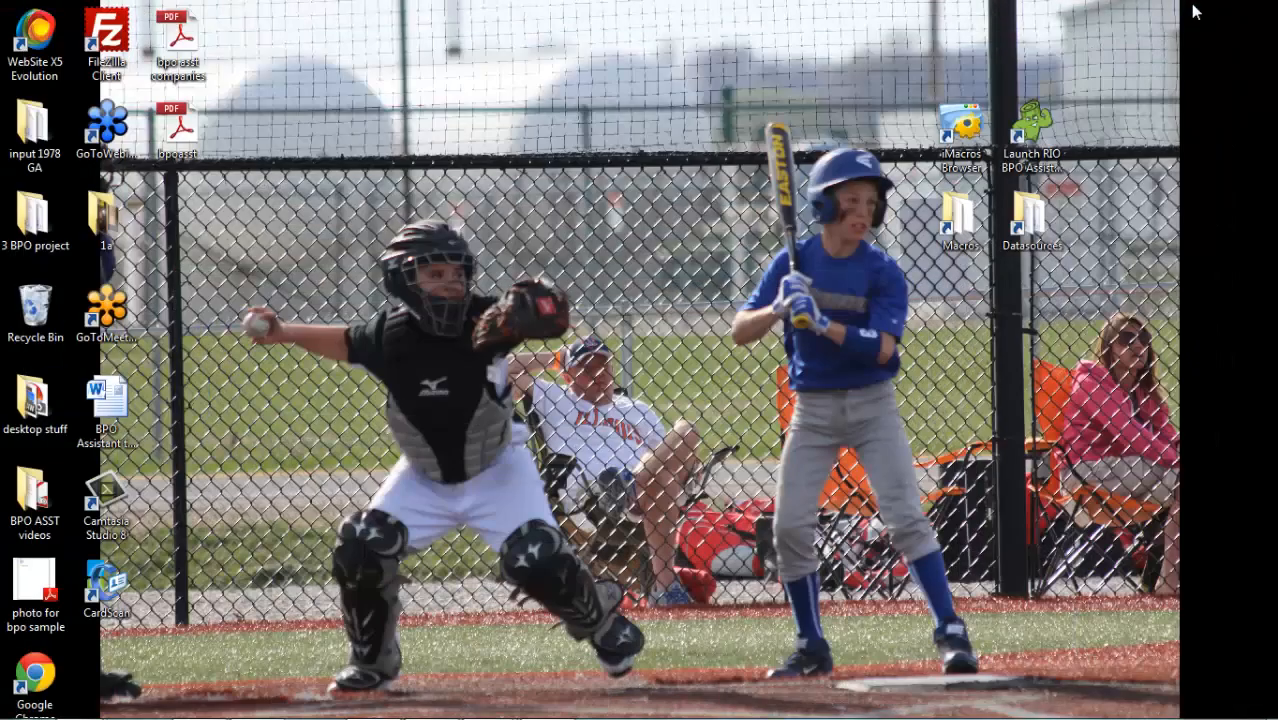
Step: Return to the BPO Assistant order page in Internet Explorer and switch to bpoasst.pdf in Adobe Reader to show the support contact details
mouse_move(80, 703)
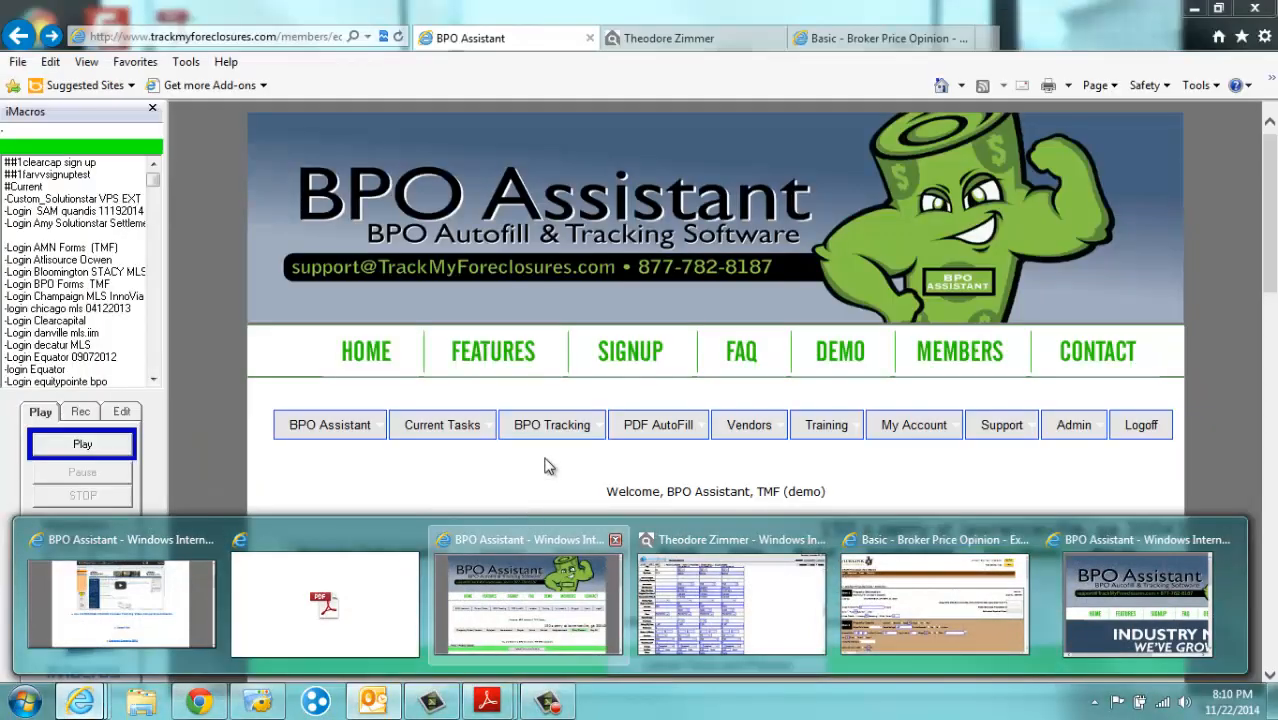
click(513, 536)
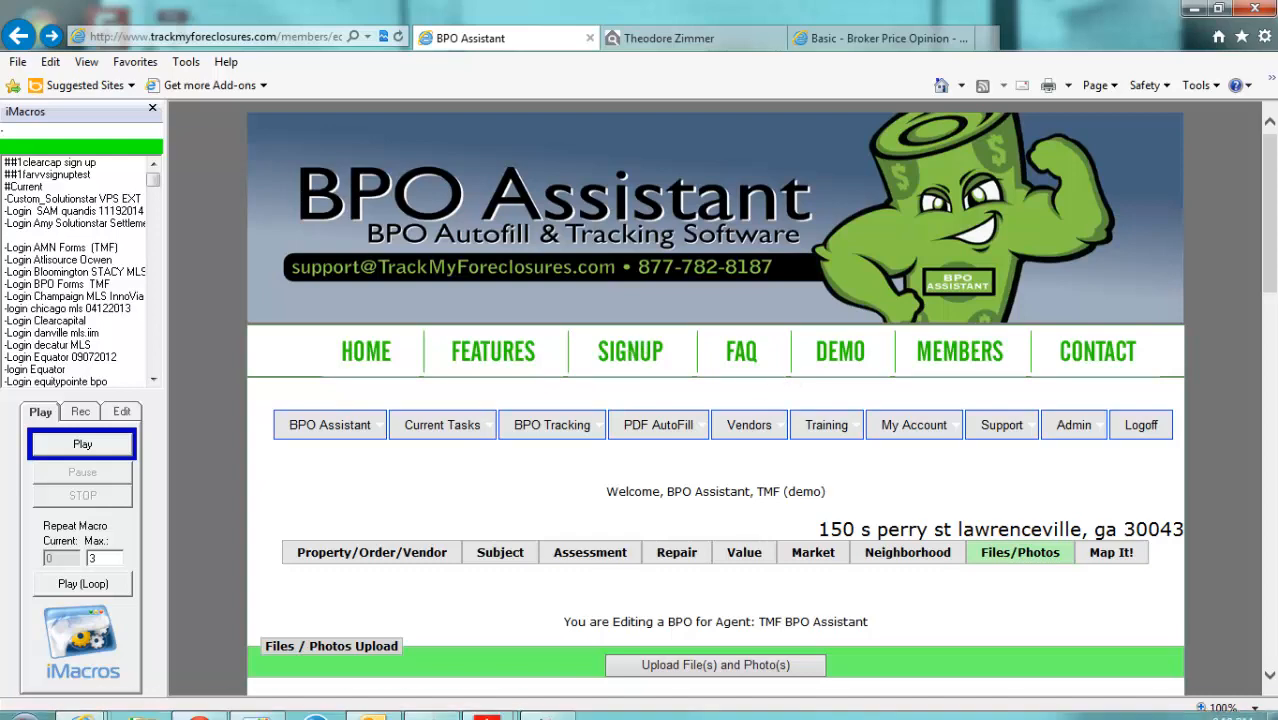
mouse_move(488, 706)
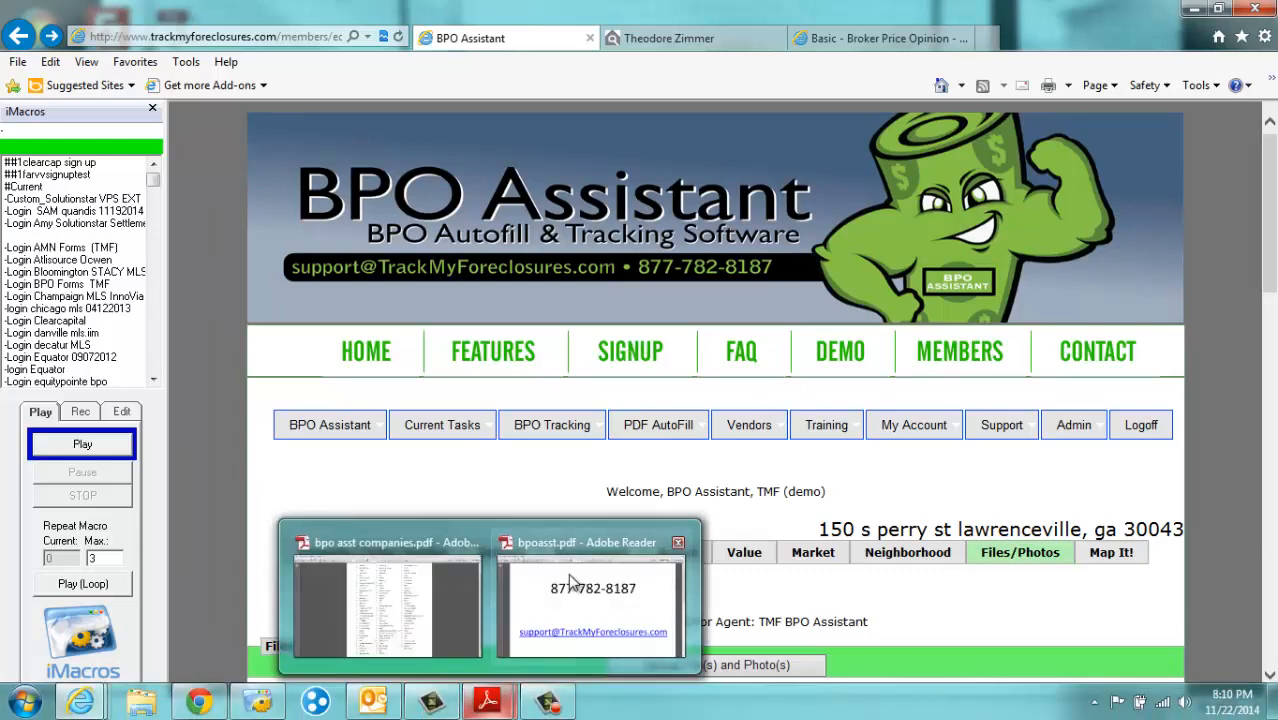
click(560, 605)
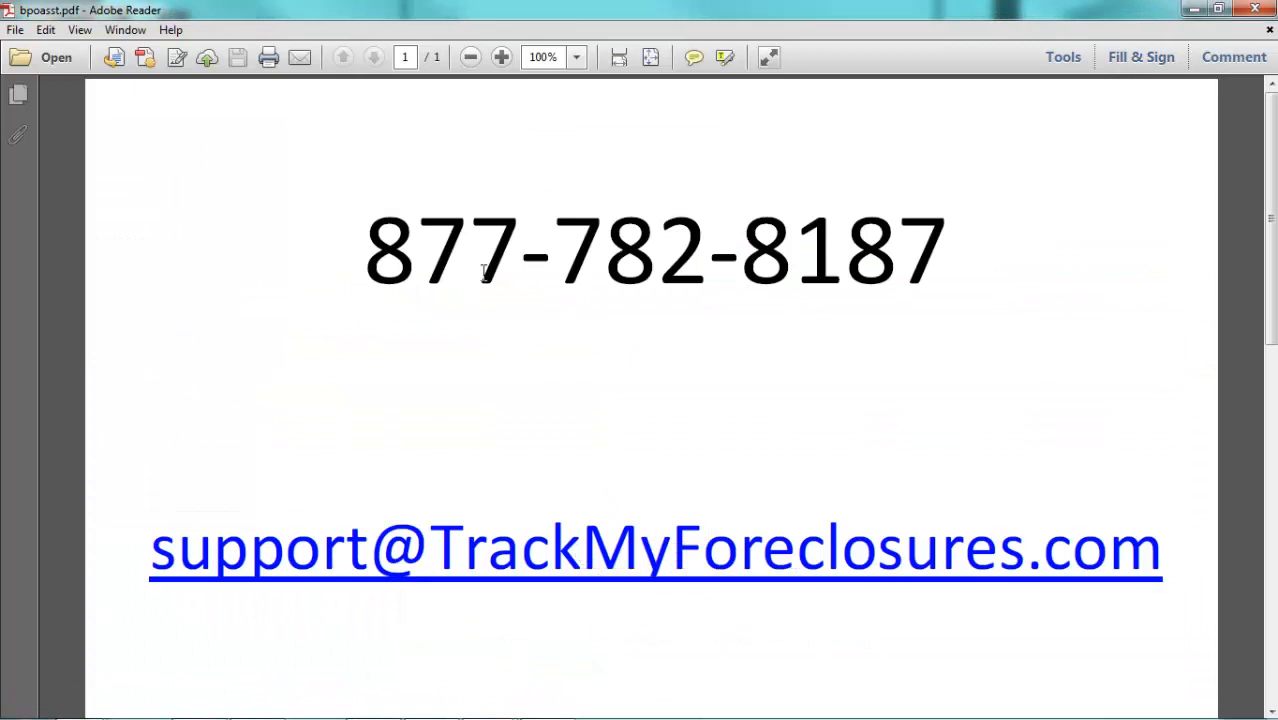